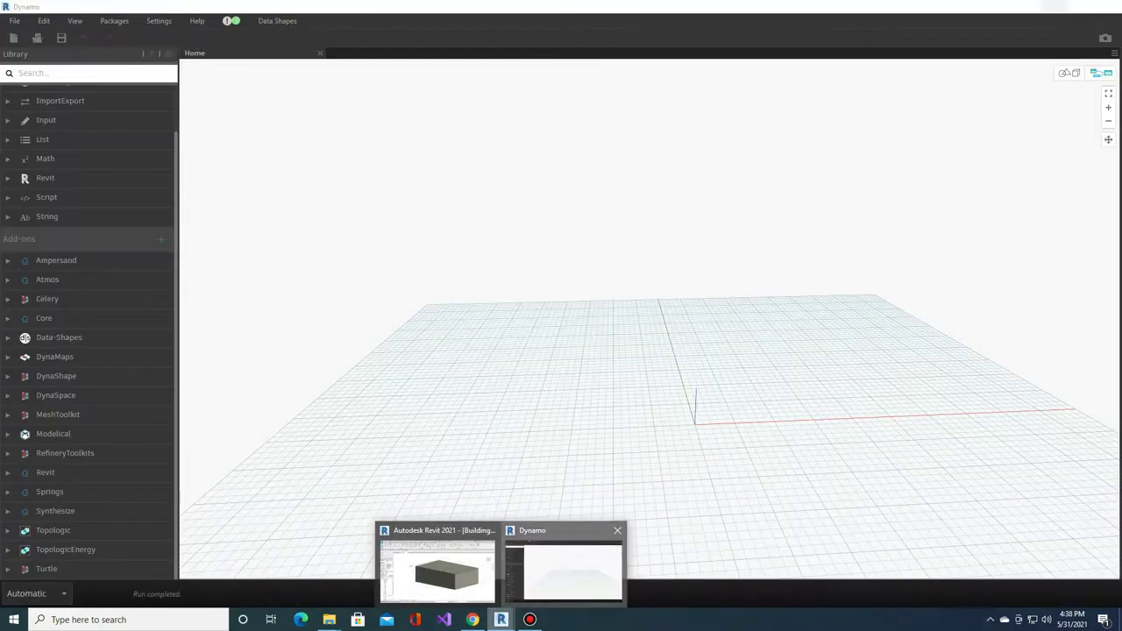
Step: Switch from the Revit building model to the open Dynamo window from the taskbar
{"action": "left_click", "coordinate": [561, 569]}
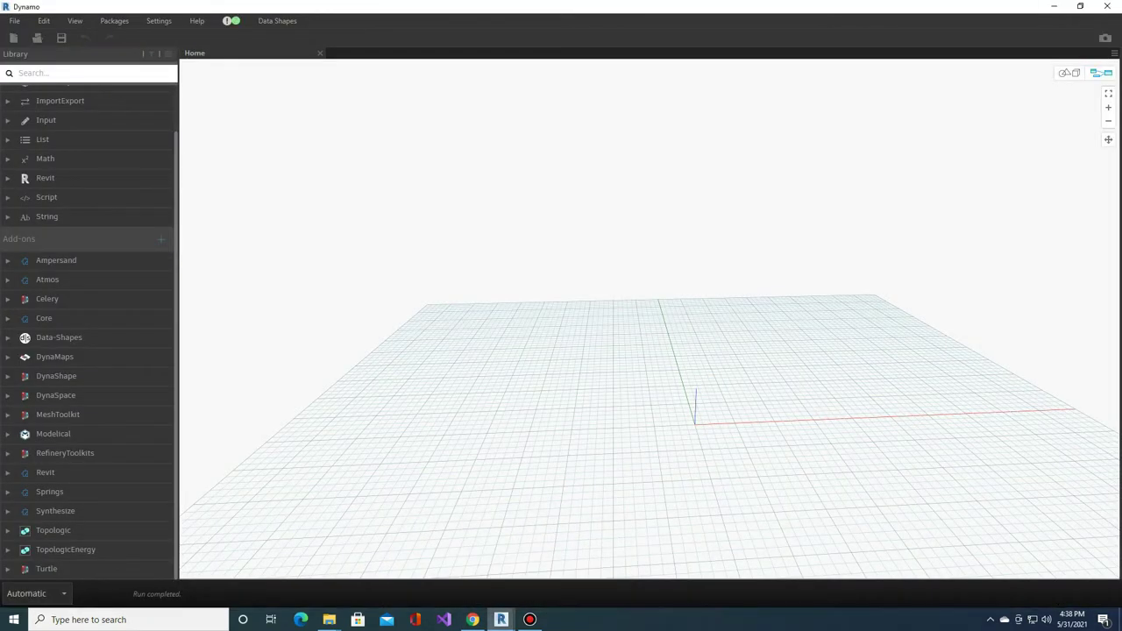
Step: Add a Select Model Element node referencing the building's bottom-edge line, element 350557
{"action": "right_click", "coordinate": [488, 284]}
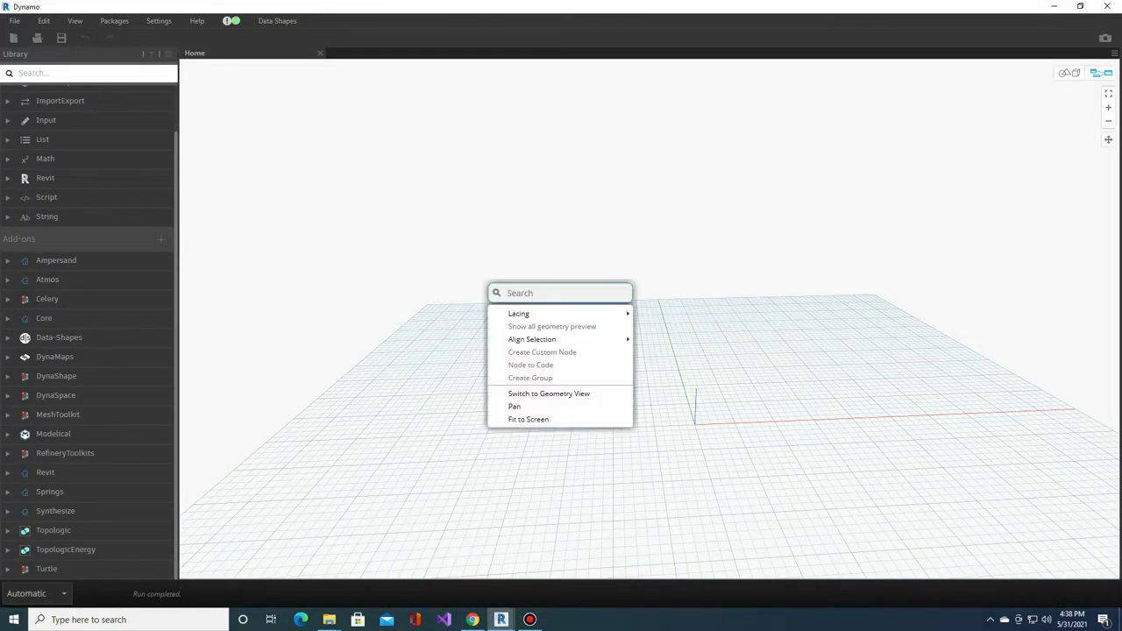
{"action": "type", "text": "select"}
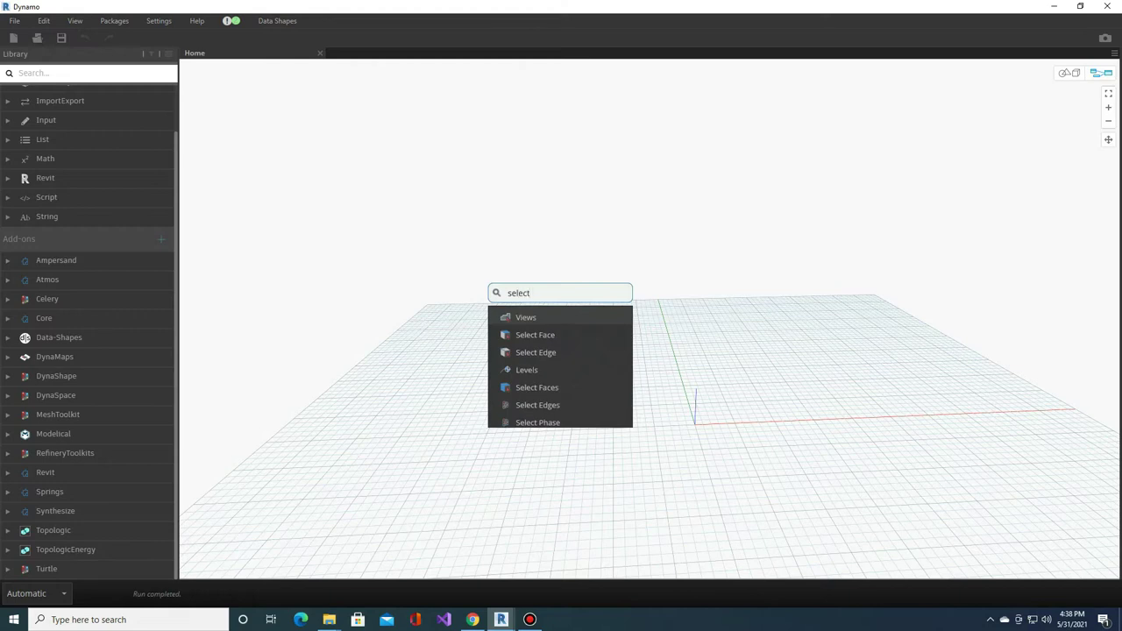
{"action": "type", "text": " model"}
{"action": "key", "text": "Return"}
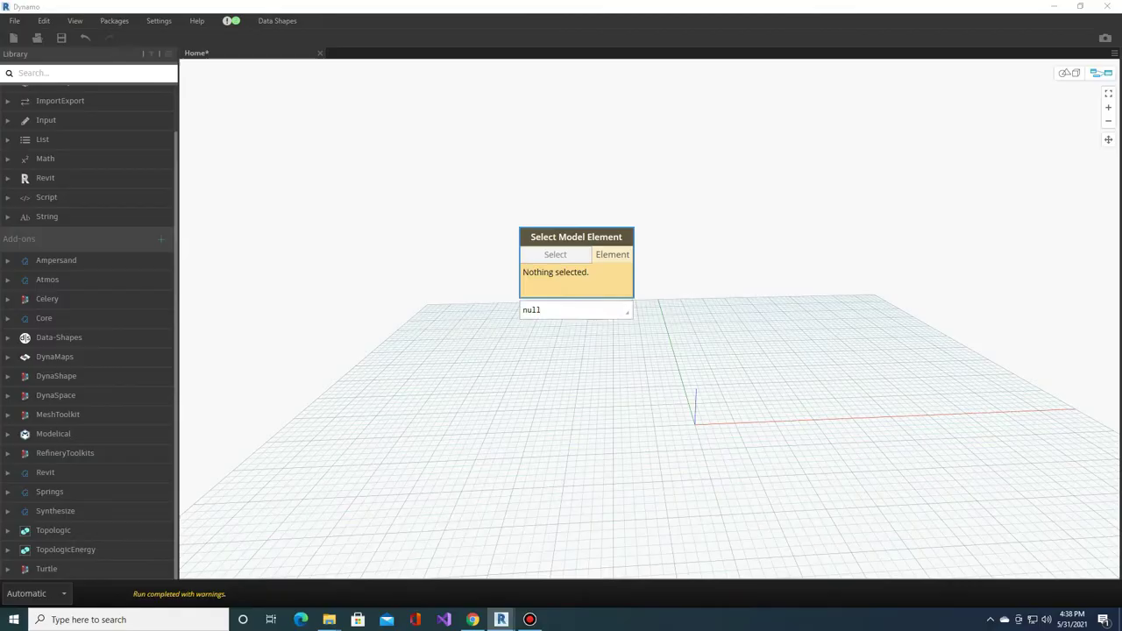
{"action": "left_click", "coordinate": [1053, 6]}
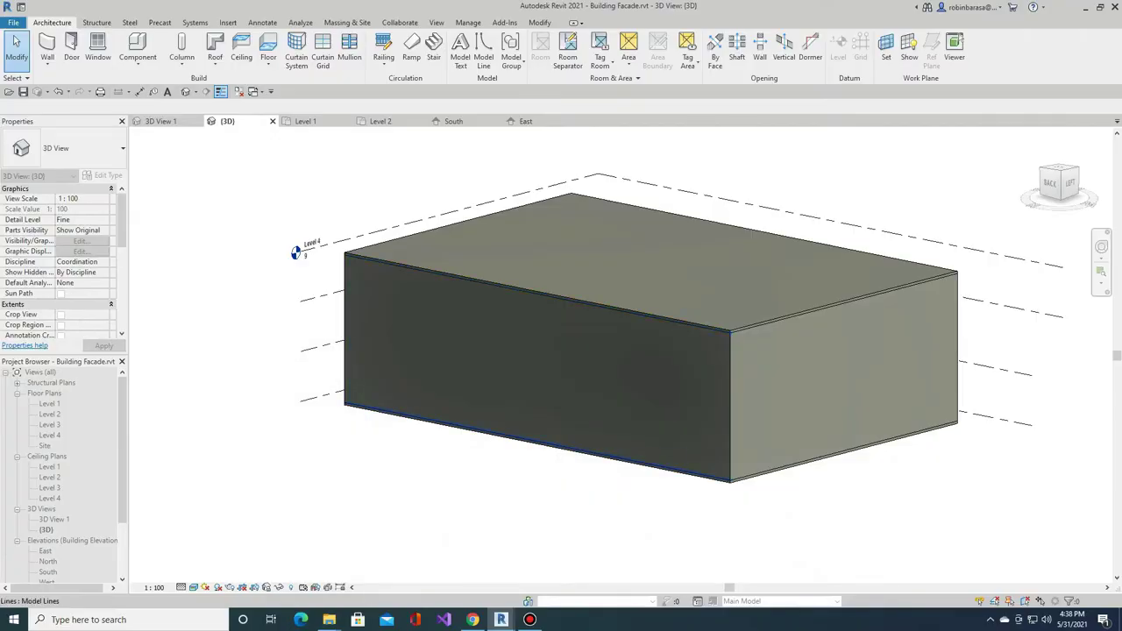
{"action": "left_click", "coordinate": [544, 368]}
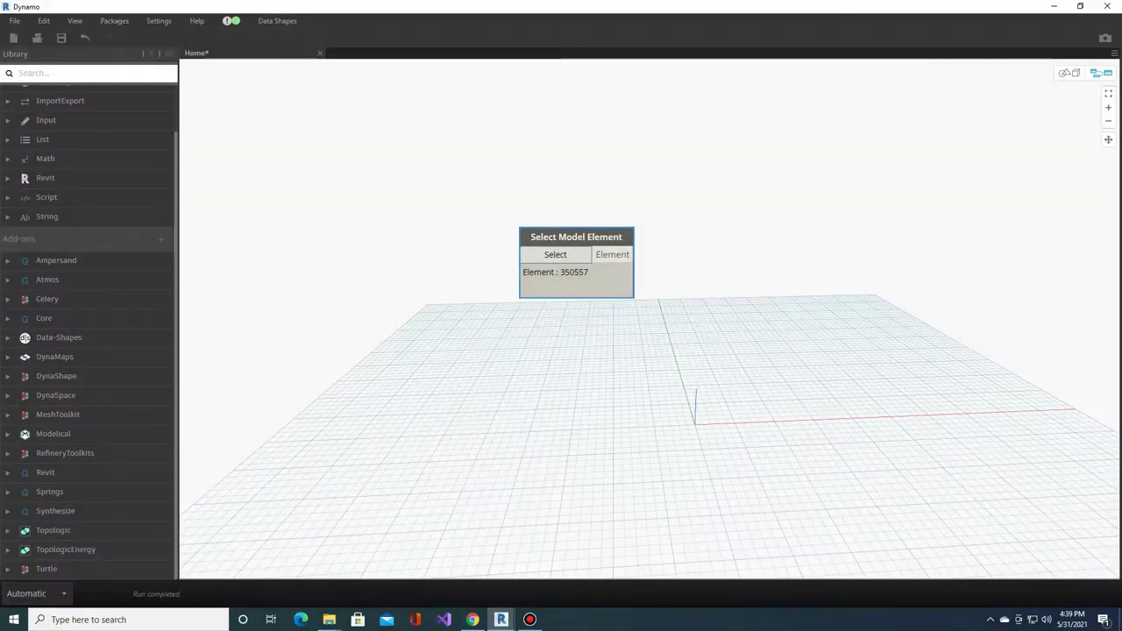
{"action": "left_click", "coordinate": [565, 565]}
Step: Duplicate the selector node and point the copy to Revit element 350141
{"action": "key", "text": "ctrl+c"}
{"action": "key", "text": "ctrl+v"}
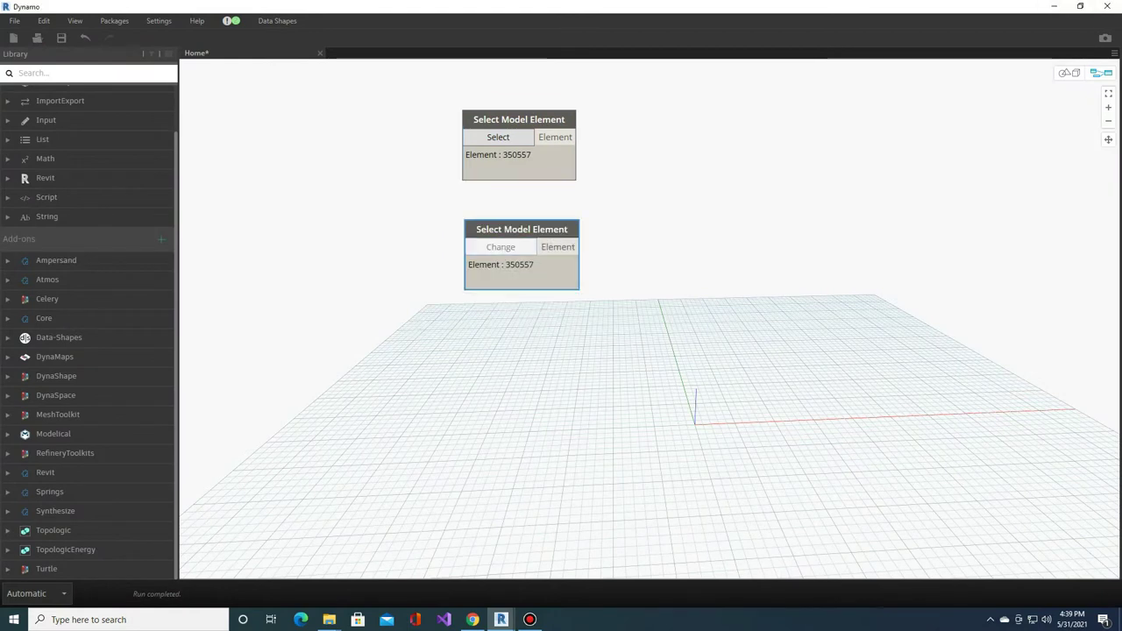
{"action": "left_click", "coordinate": [500, 246]}
{"action": "left_click", "coordinate": [501, 218]}
{"action": "left_click", "coordinate": [565, 565]}
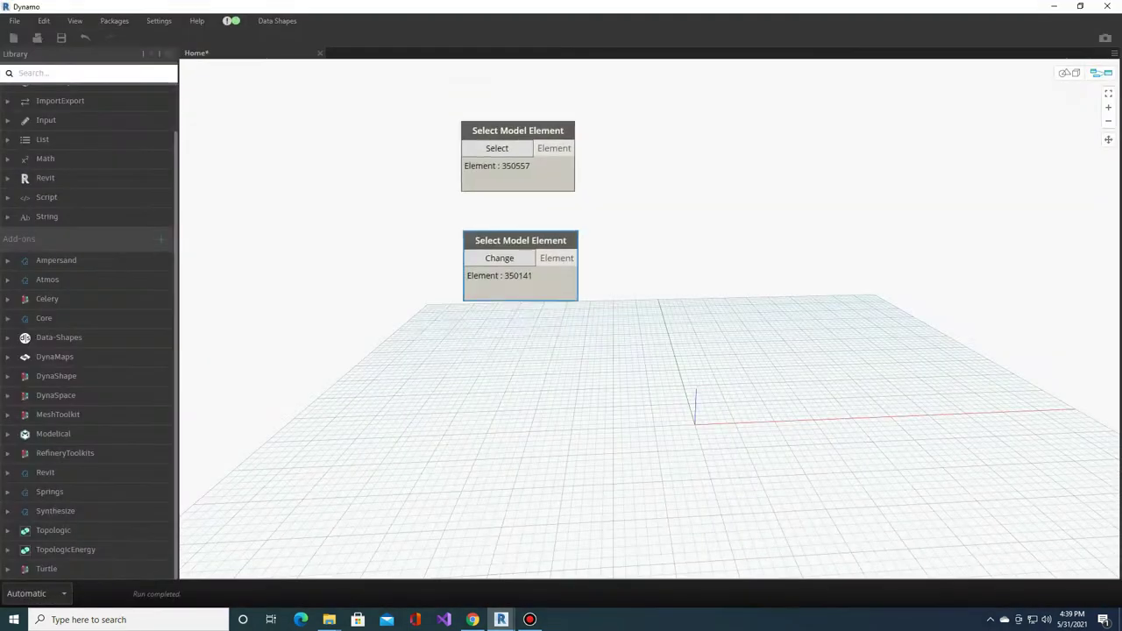
{"action": "right_click_drag", "start_coordinate": [627, 192], "coordinate": [605, 244]}
{"action": "type", "text": "curve"}
{"action": "type", "text": "lement"}
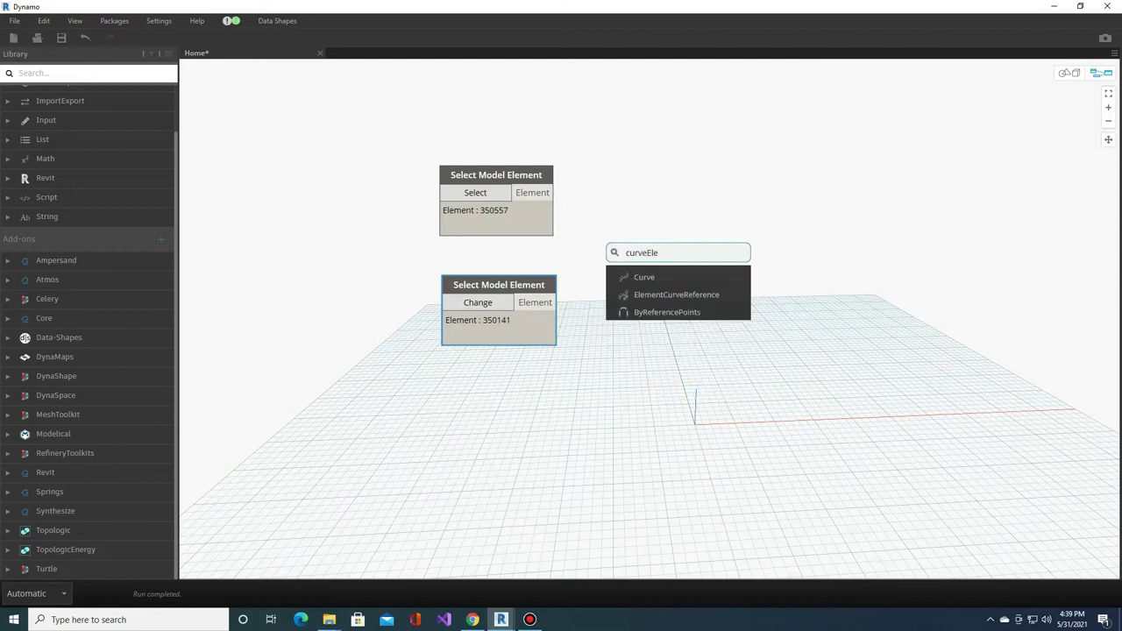
Step: Add two CurveElement.Curve nodes, fed by the top and lower Select Model Element nodes
{"action": "key", "text": "Return"}
{"action": "mouse_move", "coordinate": [683, 247]}
{"action": "left_mouse_down"}
{"action": "mouse_move", "coordinate": [676, 229]}
{"action": "mouse_move", "coordinate": [544, 170]}
{"action": "mouse_move", "coordinate": [668, 166]}
{"action": "left_mouse_up"}
{"action": "left_click_drag", "start_coordinate": [554, 183], "coordinate": [594, 183]}
{"action": "key", "text": "ctrl+c"}
{"action": "key", "text": "ctrl+v"}
{"action": "left_click_drag", "start_coordinate": [555, 302], "coordinate": [599, 300]}
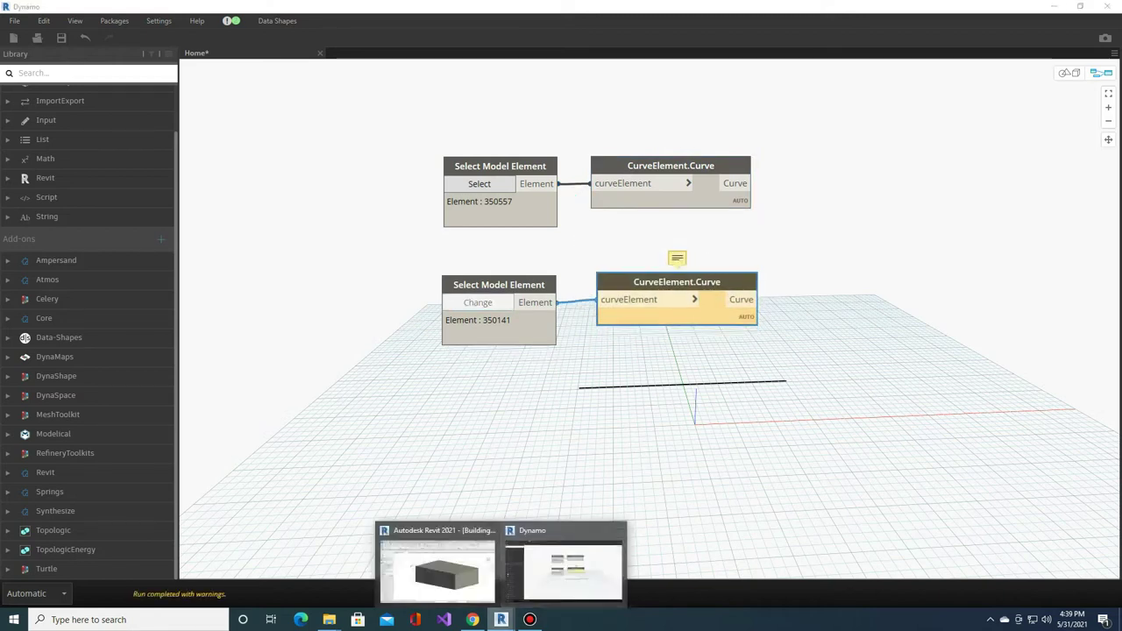
Step: Re-point the lower selector to the building's top-edge line, element 350555
{"action": "left_click", "coordinate": [1054, 6]}
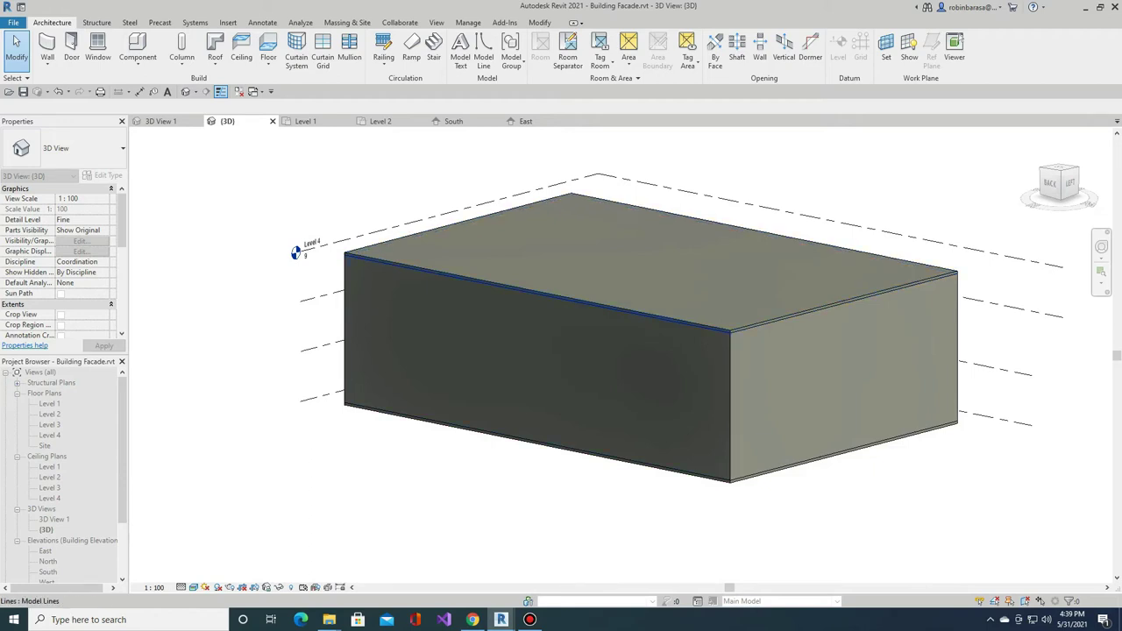
{"action": "left_click", "coordinate": [537, 292]}
{"action": "left_click", "coordinate": [564, 570]}
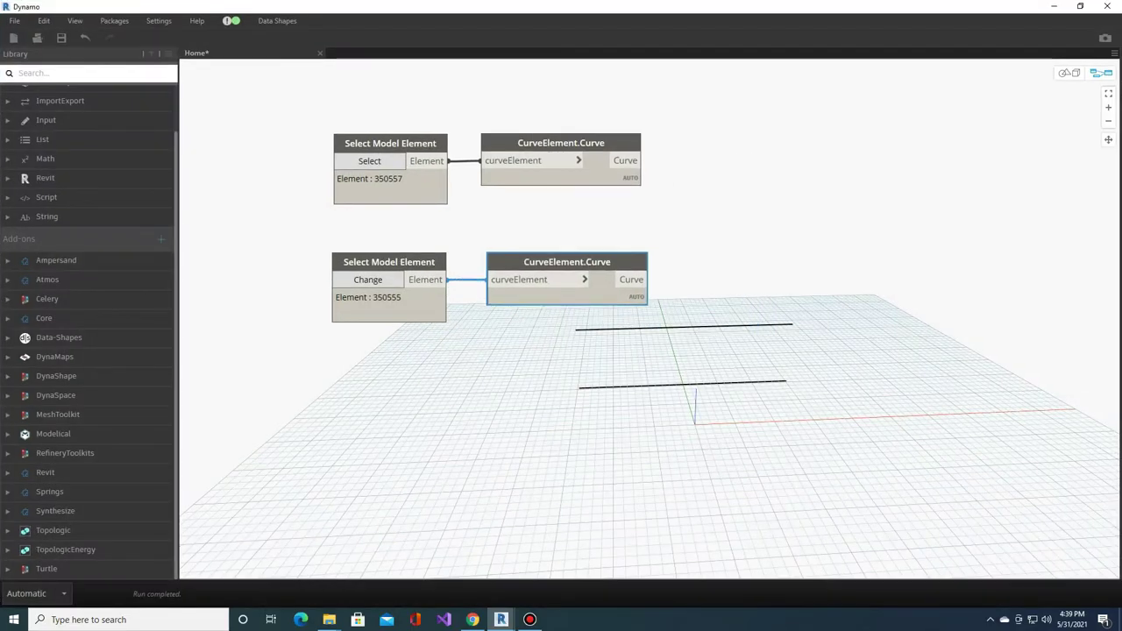
{"action": "middle_click_drag", "start_coordinate": [779, 203], "coordinate": [629, 239]}
Step: Add a Curve.PointAtParameter node fed by the top curve, moving the lower nodes down
{"action": "right_click", "coordinate": [630, 238]}
{"action": "type", "text": "pointat"}
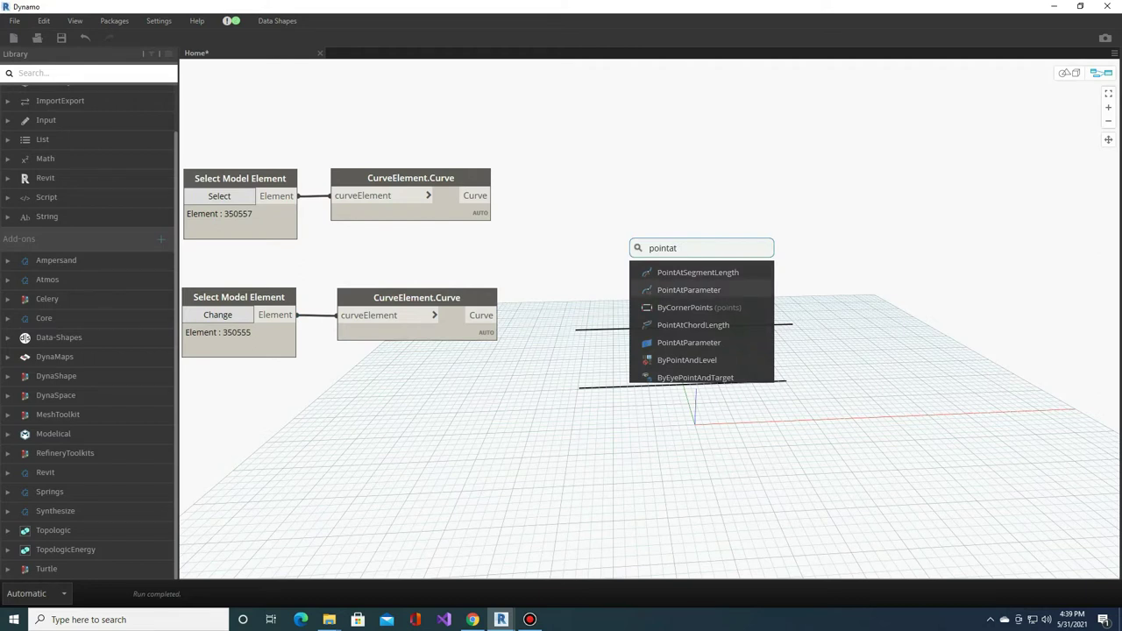
{"action": "key", "text": "Return"}
{"action": "left_click_drag", "start_coordinate": [697, 246], "coordinate": [638, 176]}
{"action": "left_click_drag", "start_coordinate": [489, 196], "coordinate": [578, 193]}
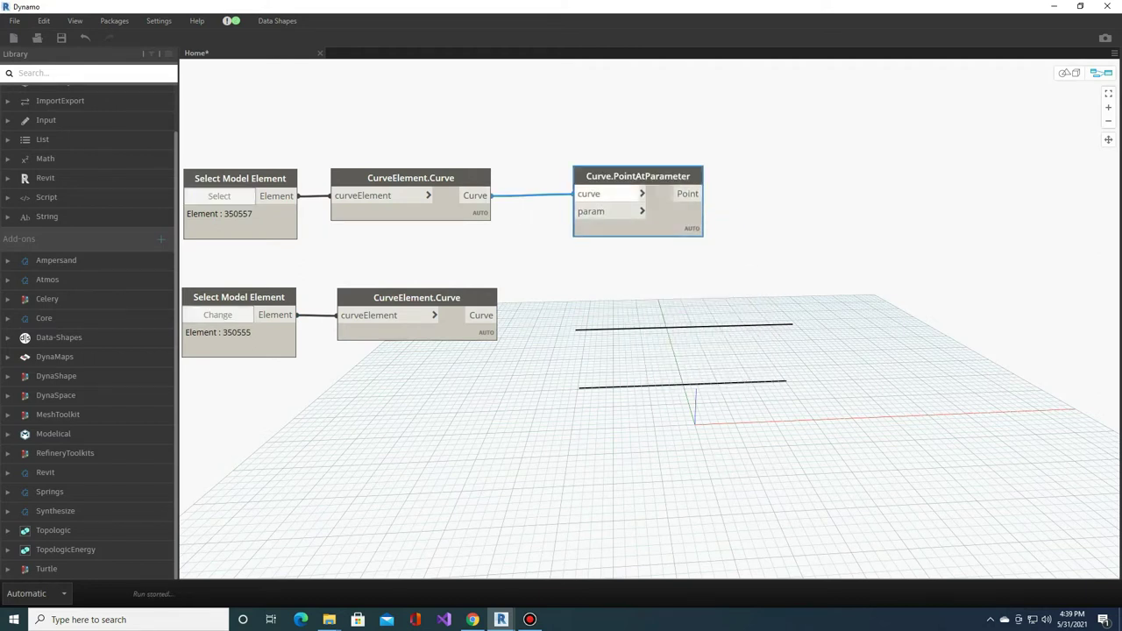
{"action": "middle_click_drag", "start_coordinate": [420, 263], "coordinate": [637, 240]}
{"action": "left_click_drag", "start_coordinate": [395, 238], "coordinate": [751, 451]}
{"action": "left_click_drag", "start_coordinate": [625, 272], "coordinate": [638, 384]}
Step: Create a '0..1..#n' Code Block whose n comes from an Integer Slider set to 60
{"action": "double_click", "coordinate": [637, 262]}
{"action": "type", "text": "0..1"}
{"action": "left_click", "coordinate": [372, 263]}
{"action": "middle_click_drag", "start_coordinate": [373, 263], "coordinate": [465, 263]}
{"action": "right_click", "coordinate": [464, 263]}
{"action": "type", "text": "integer"}
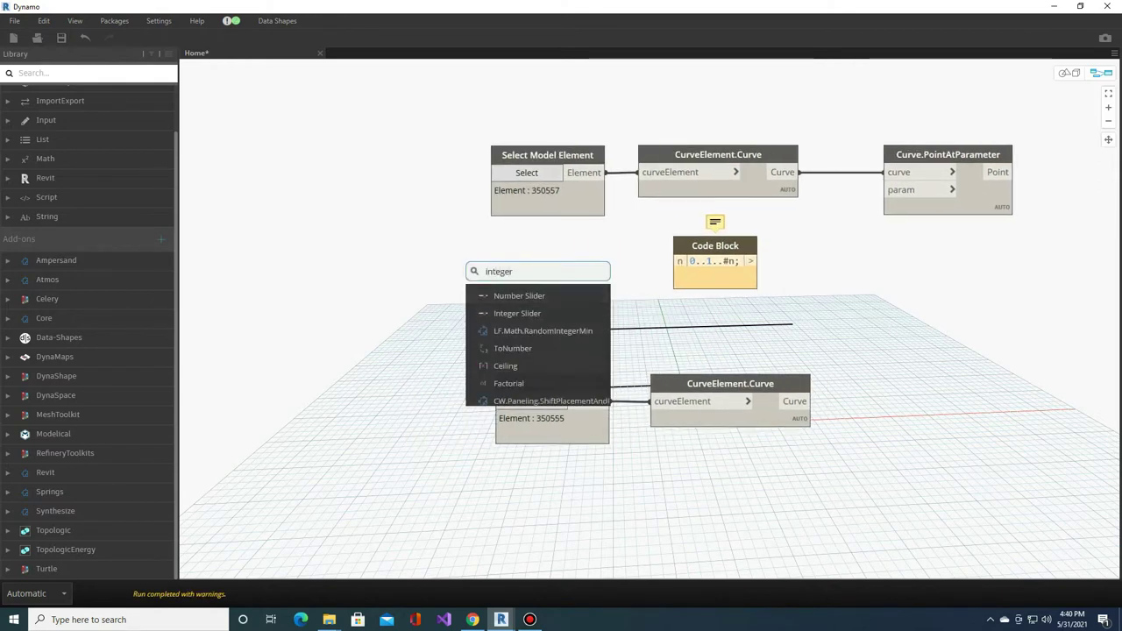
{"action": "left_click", "coordinate": [517, 313]}
{"action": "left_click_drag", "start_coordinate": [541, 262], "coordinate": [542, 242]}
{"action": "left_click_drag", "start_coordinate": [637, 259], "coordinate": [679, 261]}
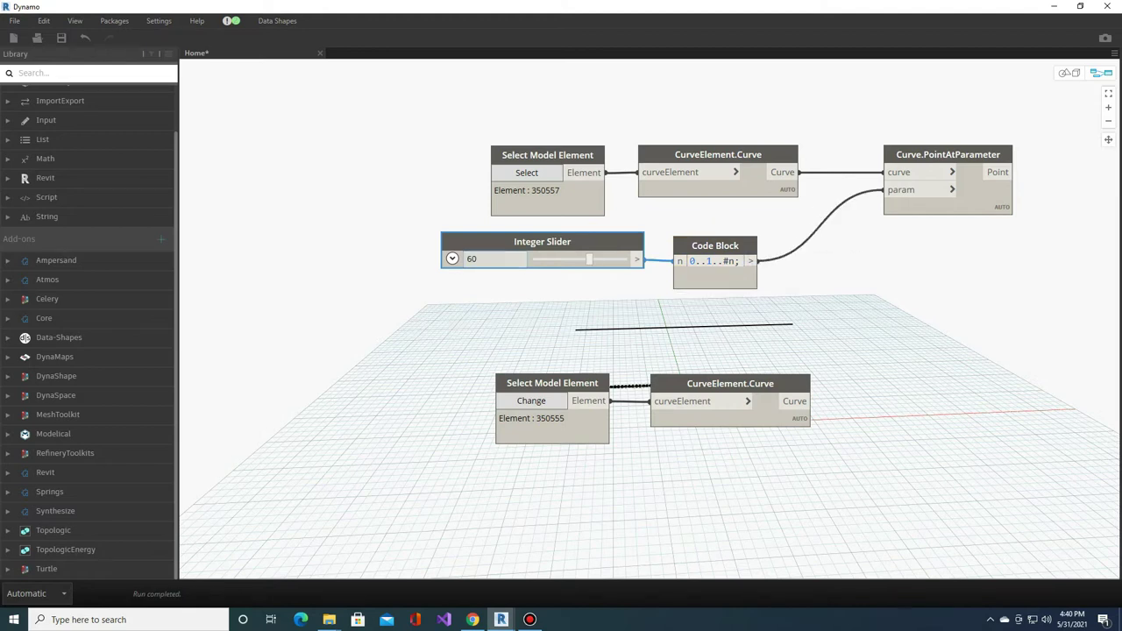
{"action": "middle_click_drag", "start_coordinate": [649, 280], "coordinate": [624, 242]}
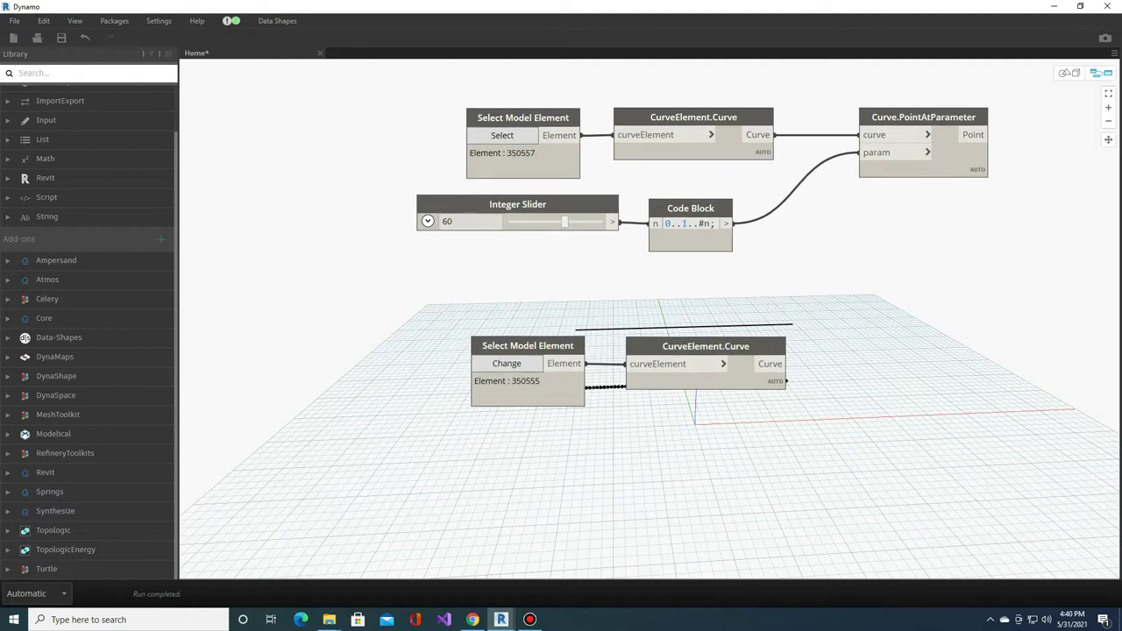
Step: Duplicate Curve.PointAtParameter and feed the copy the lower curve
{"action": "key", "text": "ctrl+c"}
{"action": "key", "text": "ctrl+v"}
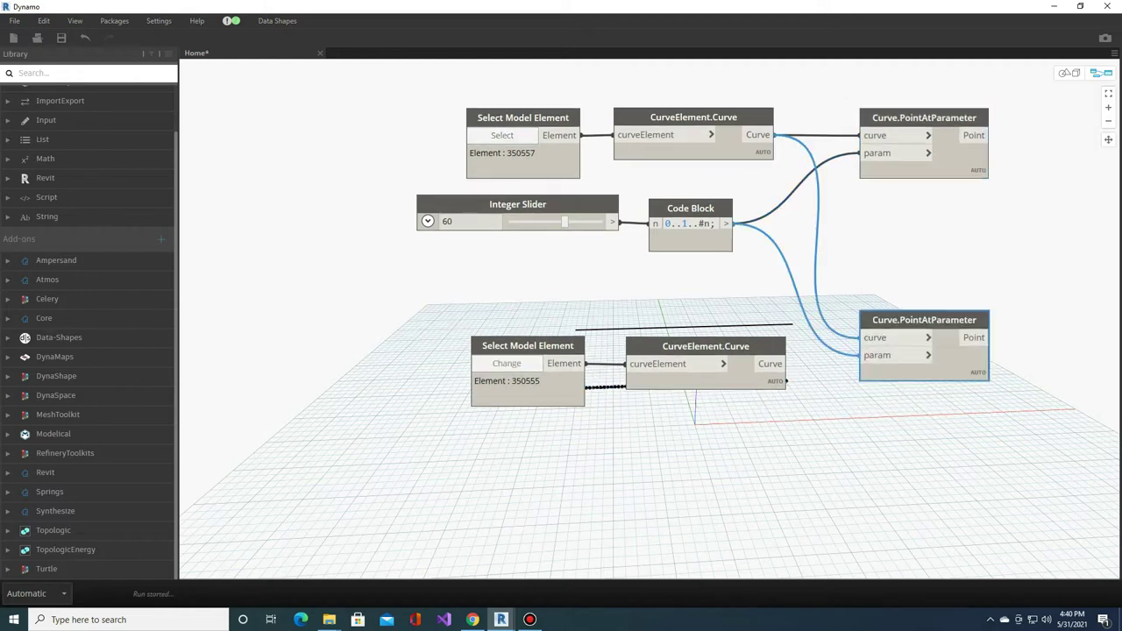
{"action": "mouse_move", "coordinate": [786, 364]}
{"action": "left_mouse_down"}
{"action": "mouse_move", "coordinate": [864, 337]}
{"action": "mouse_move", "coordinate": [924, 348]}
{"action": "left_mouse_up"}
{"action": "left_click_drag", "start_coordinate": [924, 117], "coordinate": [924, 115]}
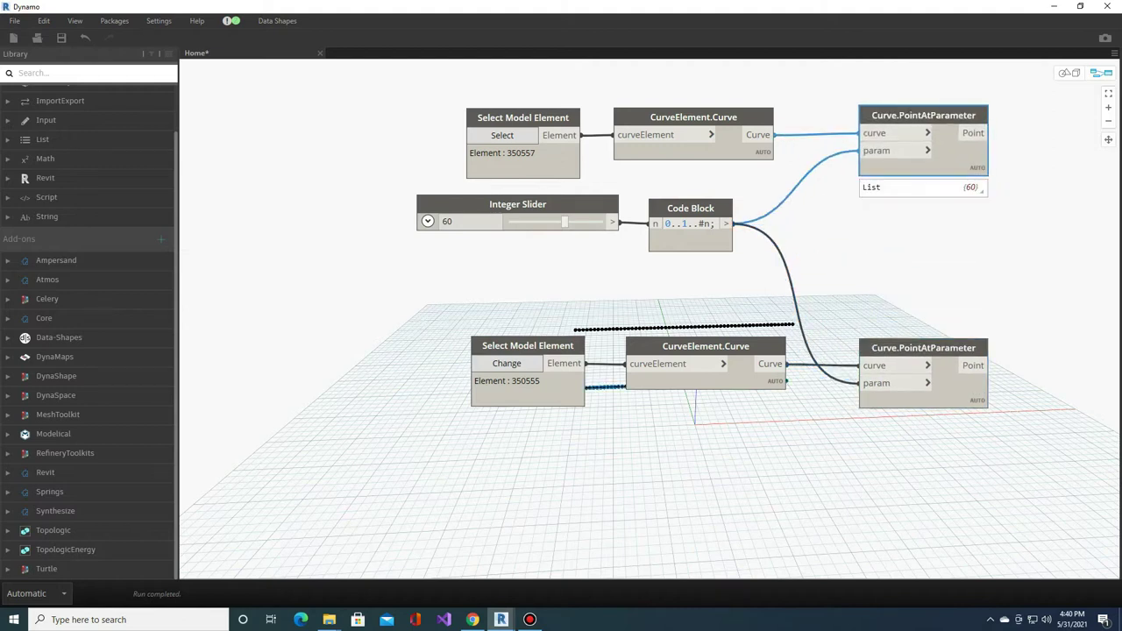
{"action": "scroll", "coordinate": [537, 252], "scroll_direction": "down", "scroll_amount": 2}
{"action": "middle_click_drag", "start_coordinate": [536, 251], "coordinate": [368, 290]}
Step: Add a Geometry.Translate node taking the upper line's points as geometry
{"action": "double_click", "coordinate": [859, 191]}
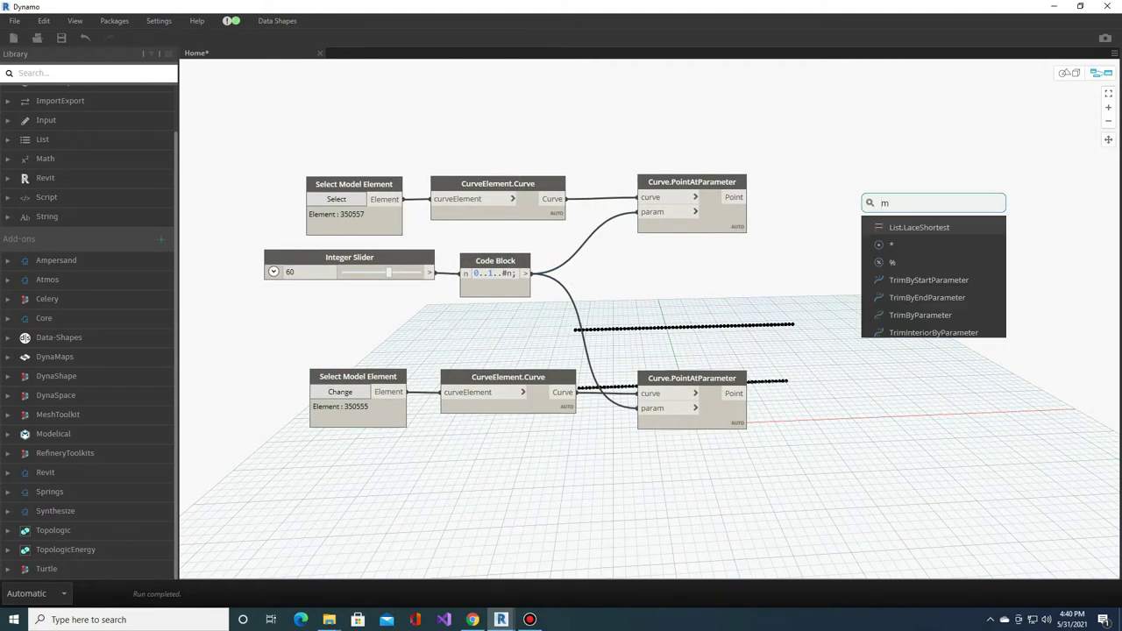
{"action": "key", "text": "Escape"}
{"action": "key", "text": "Return"}
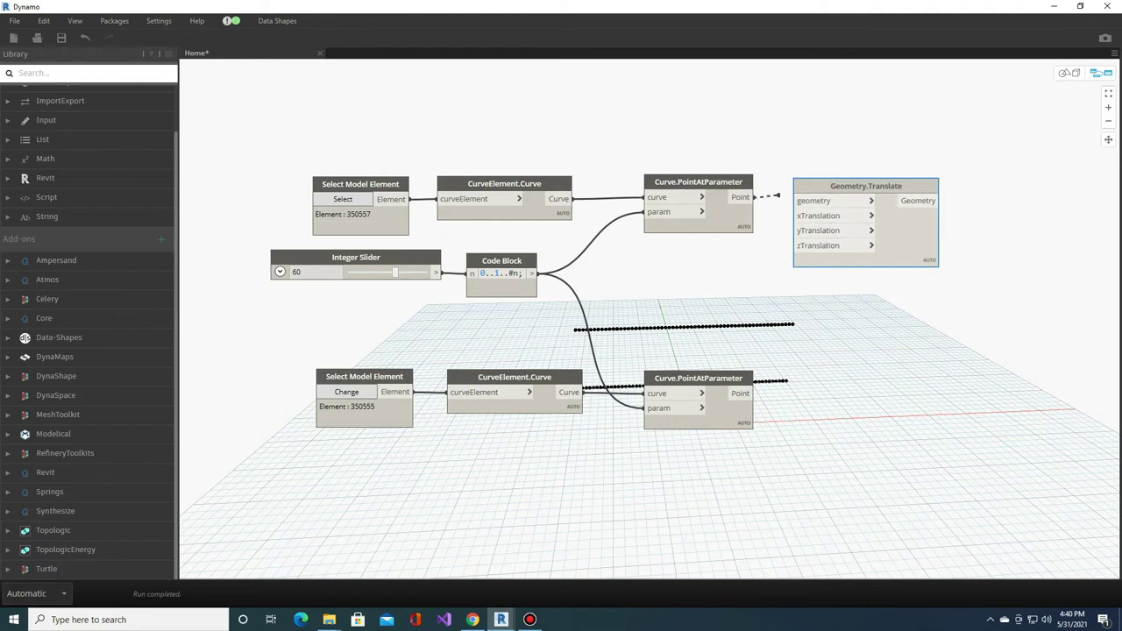
{"action": "left_click", "coordinate": [799, 201]}
{"action": "scroll", "coordinate": [811, 200], "scroll_direction": "down", "scroll_amount": 1}
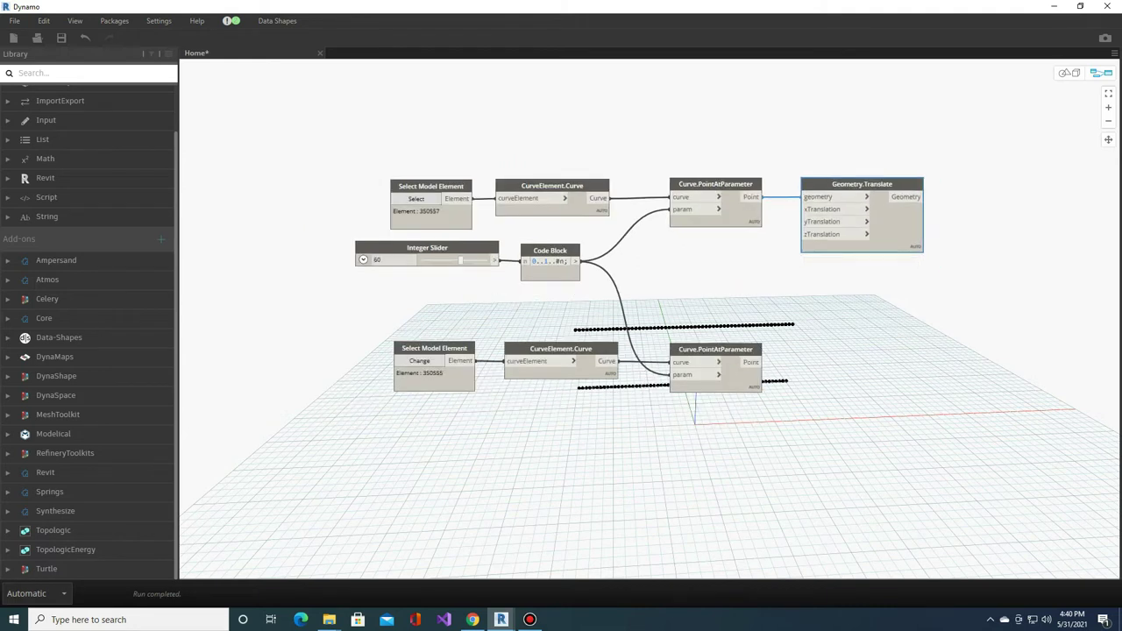
{"action": "scroll", "coordinate": [727, 263], "scroll_direction": "down", "scroll_amount": 2}
{"action": "scroll", "coordinate": [727, 263], "scroll_direction": "up", "scroll_amount": 3}
Step: Add a GraphMap set to Sine Wave and connect its values to yTranslation
{"action": "double_click", "coordinate": [728, 175]}
{"action": "type", "text": "graph"}
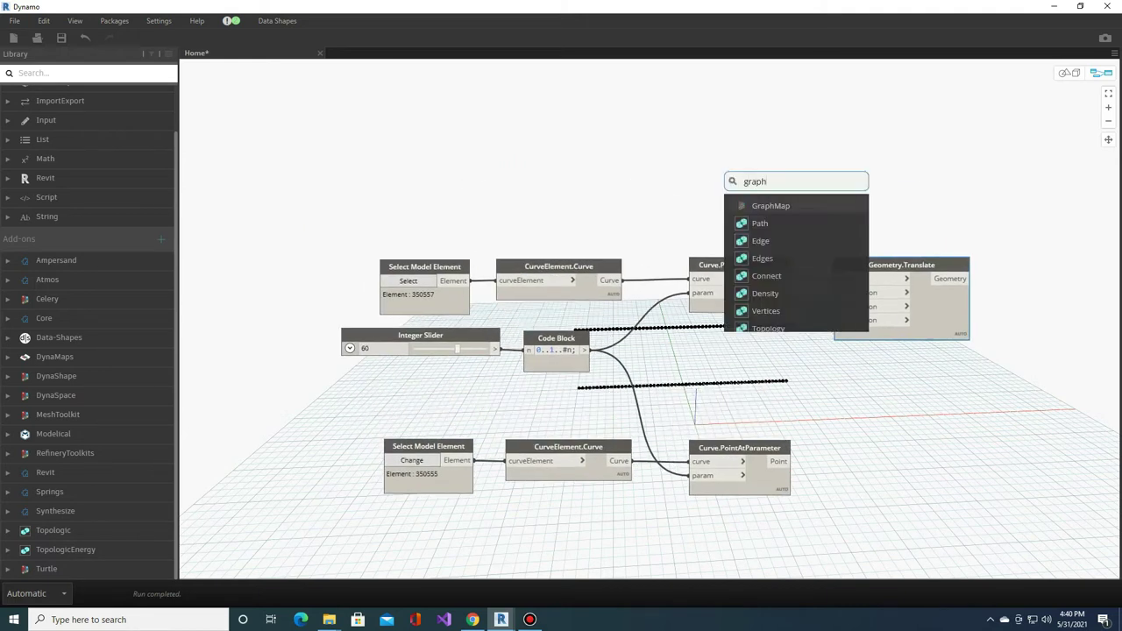
{"action": "key", "text": "Return"}
{"action": "left_click_drag", "start_coordinate": [841, 176], "coordinate": [730, 71]}
{"action": "left_click", "coordinate": [736, 225]}
{"action": "left_click", "coordinate": [710, 259]}
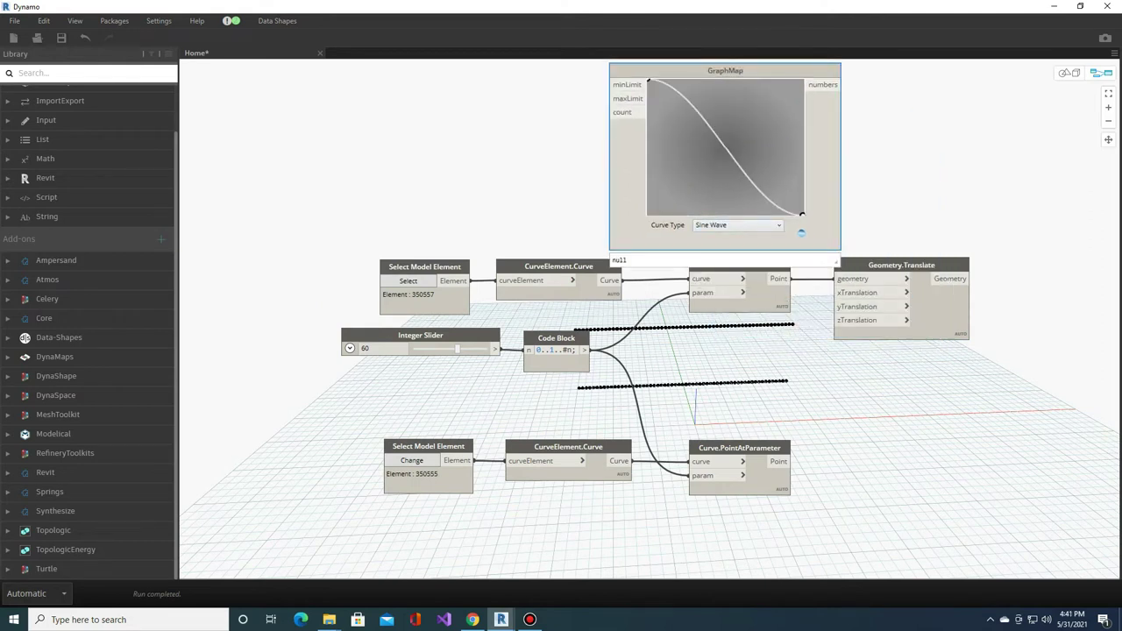
{"action": "scroll", "coordinate": [649, 315], "scroll_direction": "down", "scroll_amount": 1}
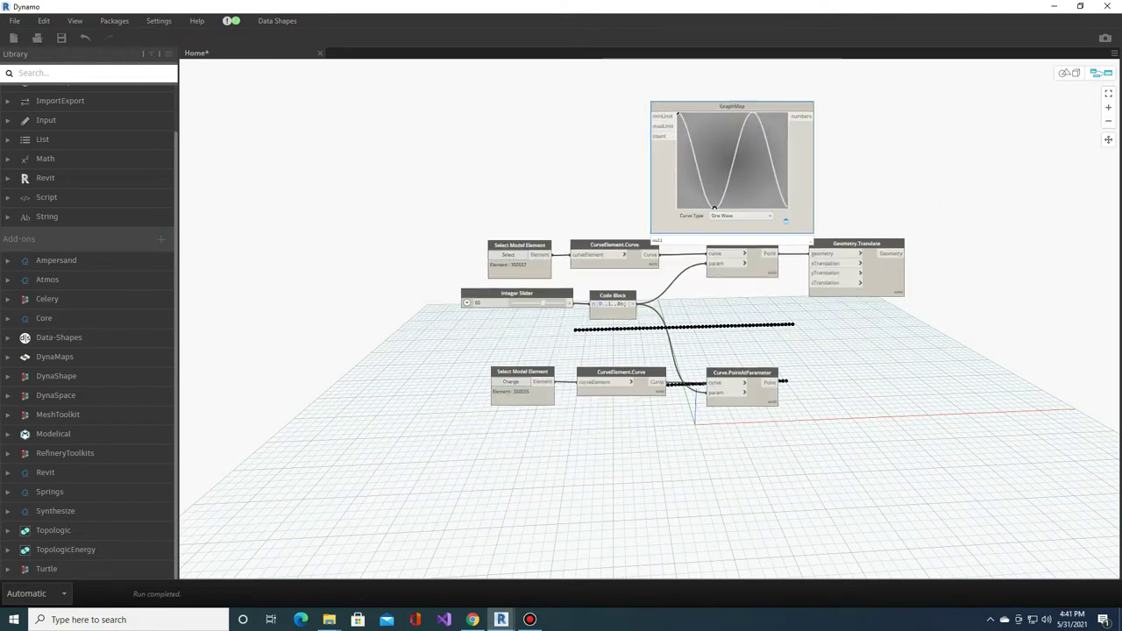
{"action": "left_click_drag", "start_coordinate": [739, 112], "coordinate": [636, 95]}
{"action": "mouse_move", "coordinate": [666, 351]}
{"action": "middle_mouse_down"}
{"action": "mouse_move", "coordinate": [615, 359]}
{"action": "mouse_move", "coordinate": [692, 364]}
{"action": "middle_mouse_up"}
{"action": "left_click", "coordinate": [718, 313]}
{"action": "scroll", "coordinate": [634, 354], "scroll_direction": "up", "scroll_amount": 1}
Step: Wire a Code Block with 0 and 10 to GraphMap's minLimit and maxLimit, and link its count
{"action": "double_click", "coordinate": [568, 151]}
{"action": "type", "text": "0;"}
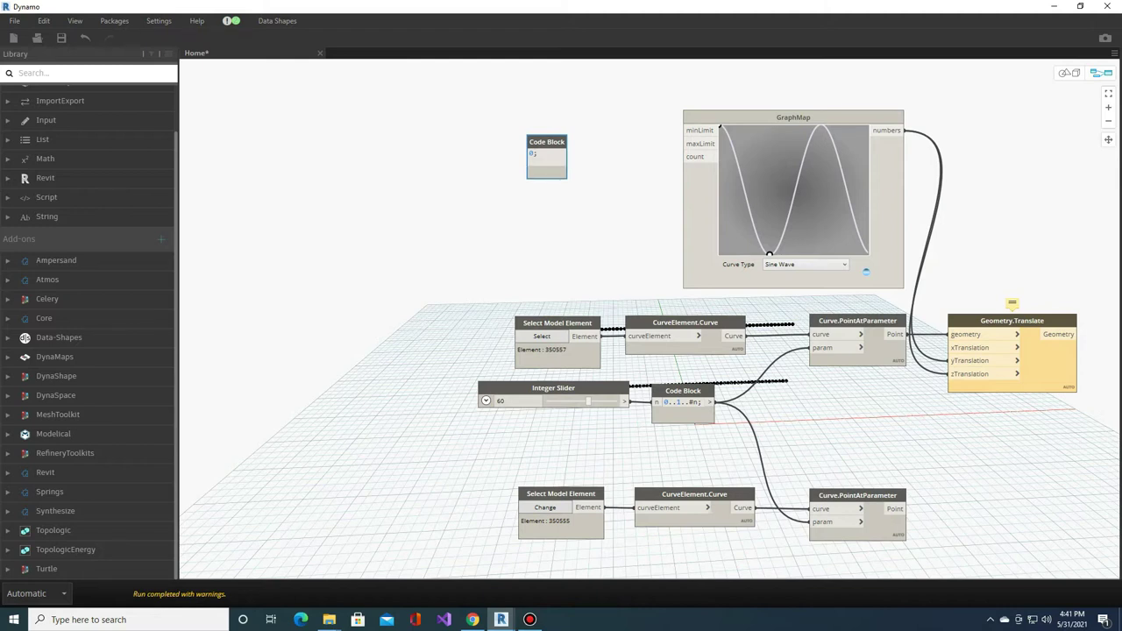
{"action": "left_click_drag", "start_coordinate": [551, 144], "coordinate": [627, 118]}
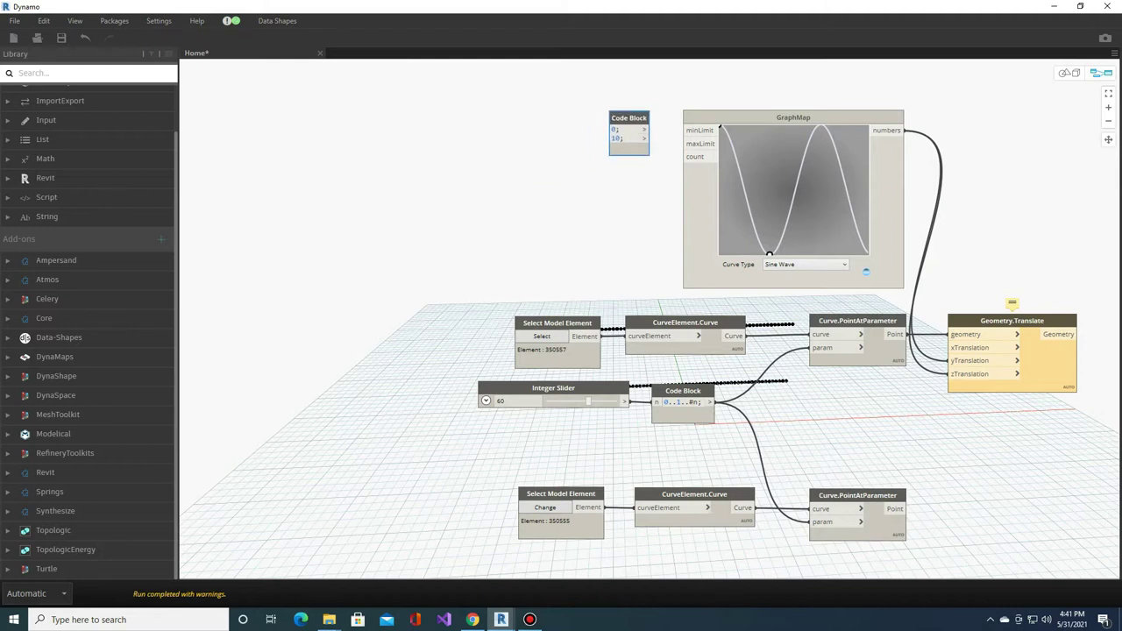
{"action": "scroll", "coordinate": [661, 114], "scroll_direction": "up", "scroll_amount": 3}
{"action": "left_click", "coordinate": [630, 142]}
{"action": "left_click", "coordinate": [706, 167]}
{"action": "middle_click_drag", "start_coordinate": [706, 167], "coordinate": [682, 4]}
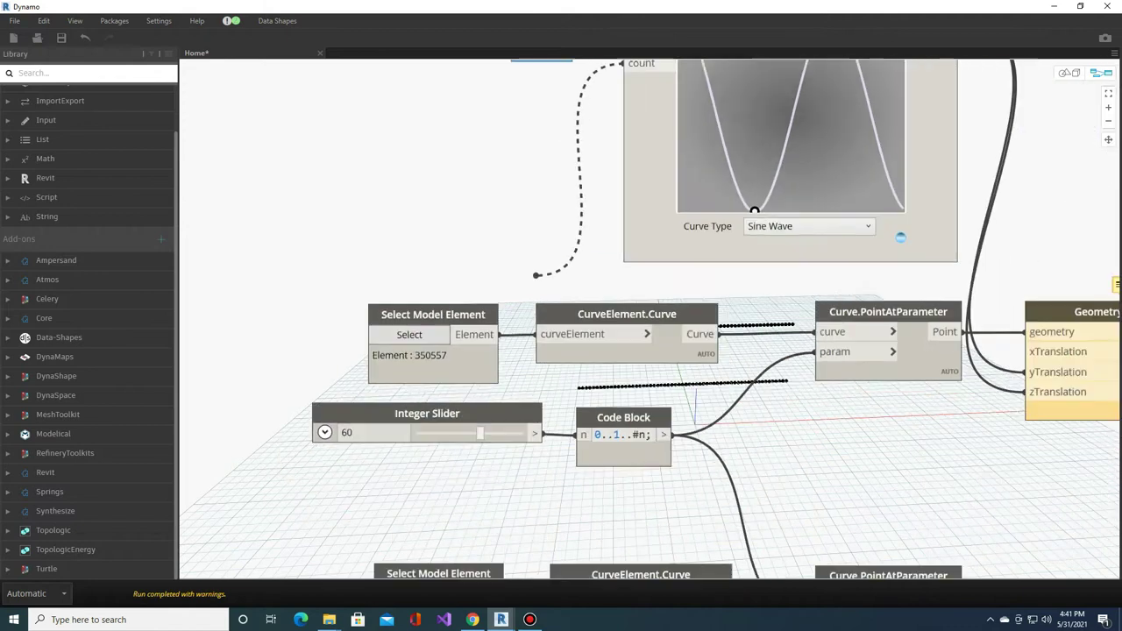
{"action": "scroll", "coordinate": [236, 230], "scroll_direction": "down", "scroll_amount": 3}
{"action": "scroll", "coordinate": [665, 131], "scroll_direction": "up", "scroll_amount": 3}
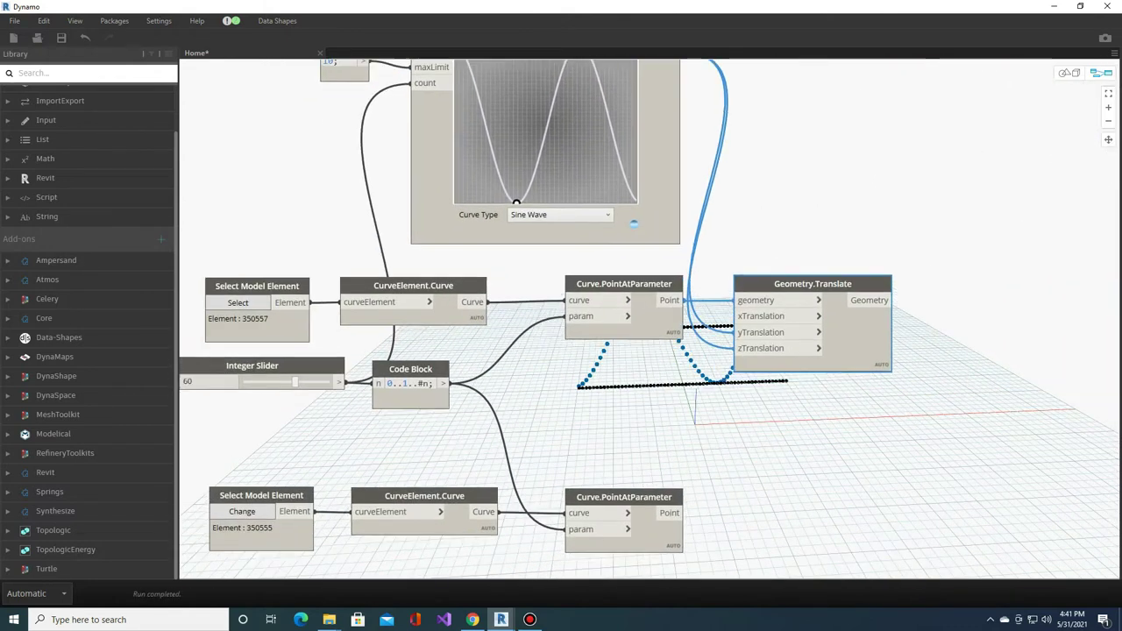
Step: Bring up the context options for the Curve.PointAtParameter and CurveElement.Curve nodes
{"action": "mouse_move", "coordinate": [612, 267]}
{"action": "middle_mouse_down"}
{"action": "mouse_move", "coordinate": [648, 260]}
{"action": "mouse_move", "coordinate": [645, 277]}
{"action": "middle_mouse_up"}
{"action": "right_click", "coordinate": [635, 325]}
{"action": "key", "text": "Escape"}
{"action": "right_click", "coordinate": [456, 335]}
Step: Drag the GraphMap control points to make the sine wave lower and wider
{"action": "middle_click_drag", "start_coordinate": [456, 335], "coordinate": [420, 474]}
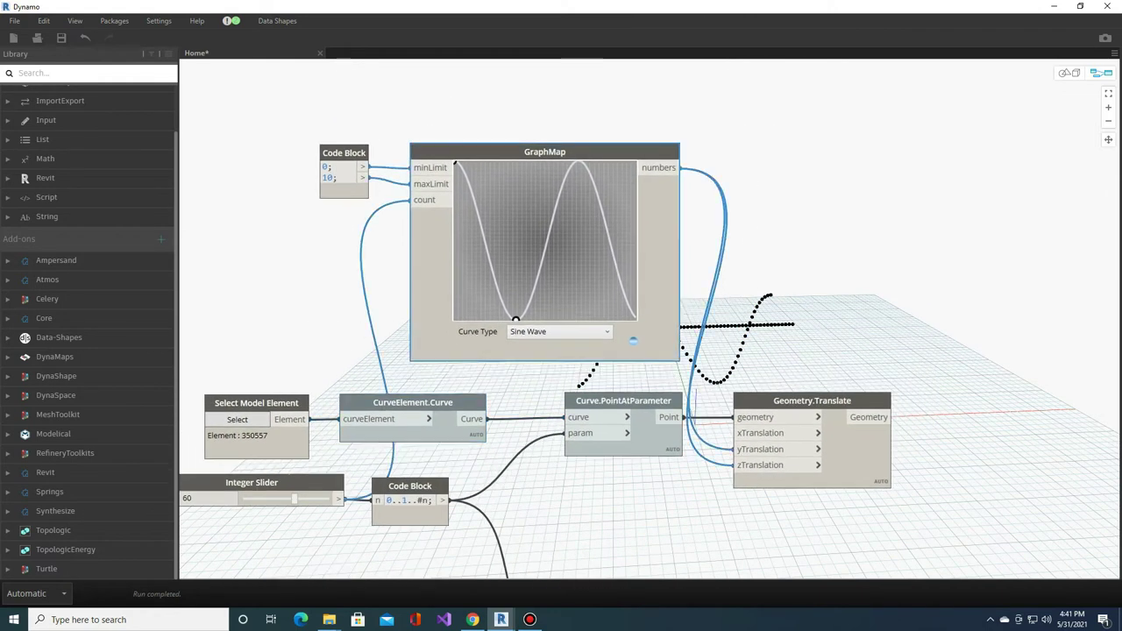
{"action": "scroll", "coordinate": [465, 163], "scroll_direction": "up", "scroll_amount": 5}
{"action": "left_click_drag", "start_coordinate": [445, 163], "coordinate": [481, 324]}
{"action": "mouse_move", "coordinate": [568, 482]}
{"action": "left_mouse_down"}
{"action": "mouse_move", "coordinate": [500, 477]}
{"action": "mouse_move", "coordinate": [606, 484]}
{"action": "left_mouse_up"}
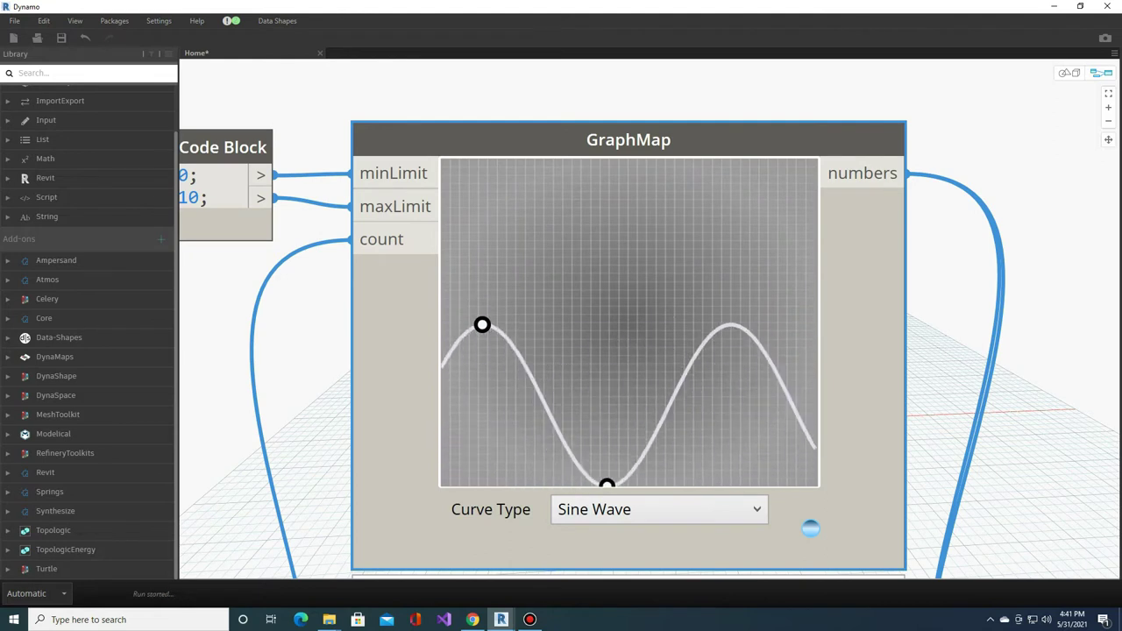
{"action": "mouse_move", "coordinate": [482, 326]}
{"action": "left_mouse_down"}
{"action": "mouse_move", "coordinate": [453, 401]}
{"action": "mouse_move", "coordinate": [464, 456]}
{"action": "left_mouse_up"}
{"action": "left_click_drag", "start_coordinate": [607, 485], "coordinate": [613, 376]}
{"action": "left_click_drag", "start_coordinate": [464, 456], "coordinate": [457, 471]}
{"action": "scroll", "coordinate": [505, 334], "scroll_direction": "down", "scroll_amount": 3}
{"action": "middle_click_drag", "start_coordinate": [505, 334], "coordinate": [307, 274]}
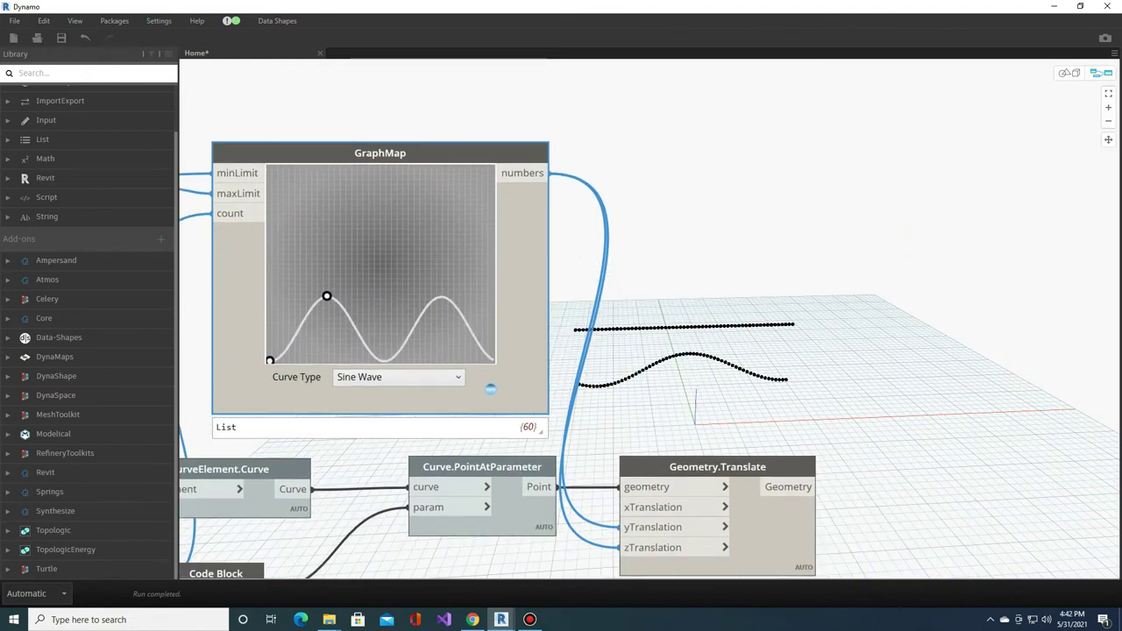
Step: Pull a new wire from Geometry.Translate's output to look up a node to attach
{"action": "scroll", "coordinate": [490, 389], "scroll_direction": "down", "scroll_amount": 2}
{"action": "scroll", "coordinate": [490, 389], "scroll_direction": "down", "scroll_amount": 3}
{"action": "scroll", "coordinate": [483, 269], "scroll_direction": "up", "scroll_amount": 4}
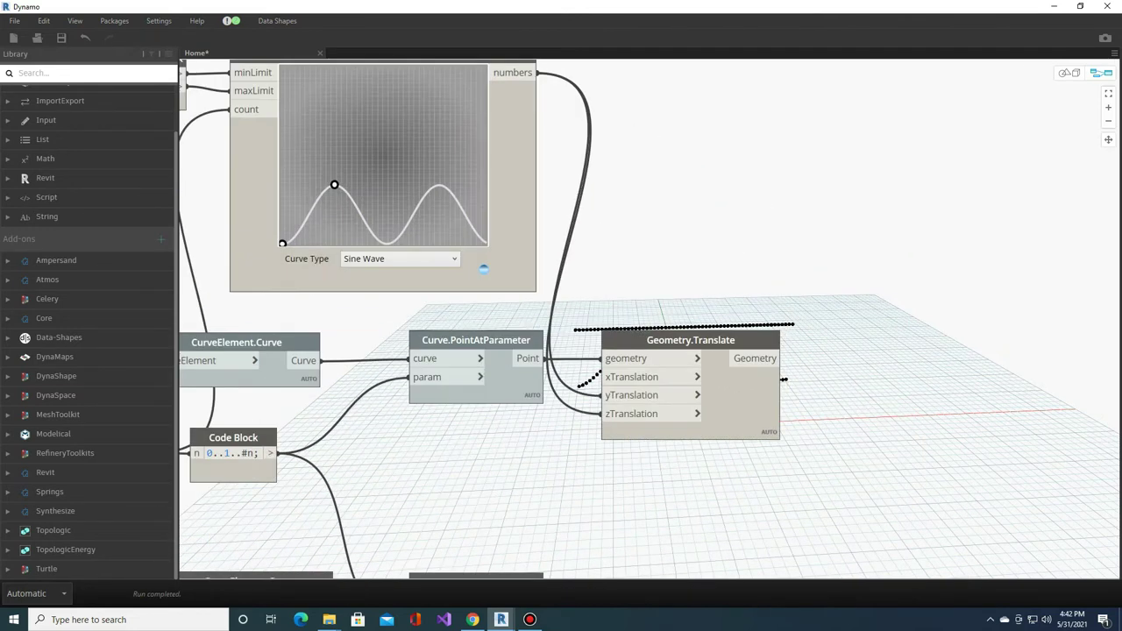
{"action": "middle_click_drag", "start_coordinate": [666, 369], "coordinate": [589, 381]}
{"action": "left_click_drag", "start_coordinate": [577, 386], "coordinate": [759, 364]}
Step: Find List.Reverse in the Library and place it on the canvas
{"action": "type", "text": "lis"}
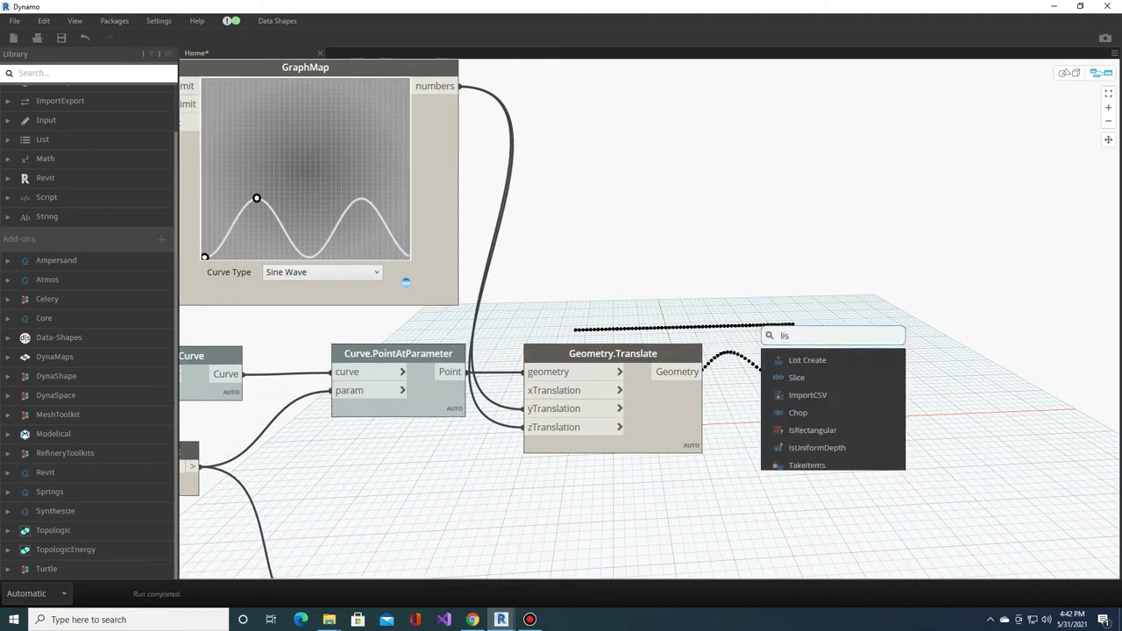
{"action": "type", "text": "t Reverse"}
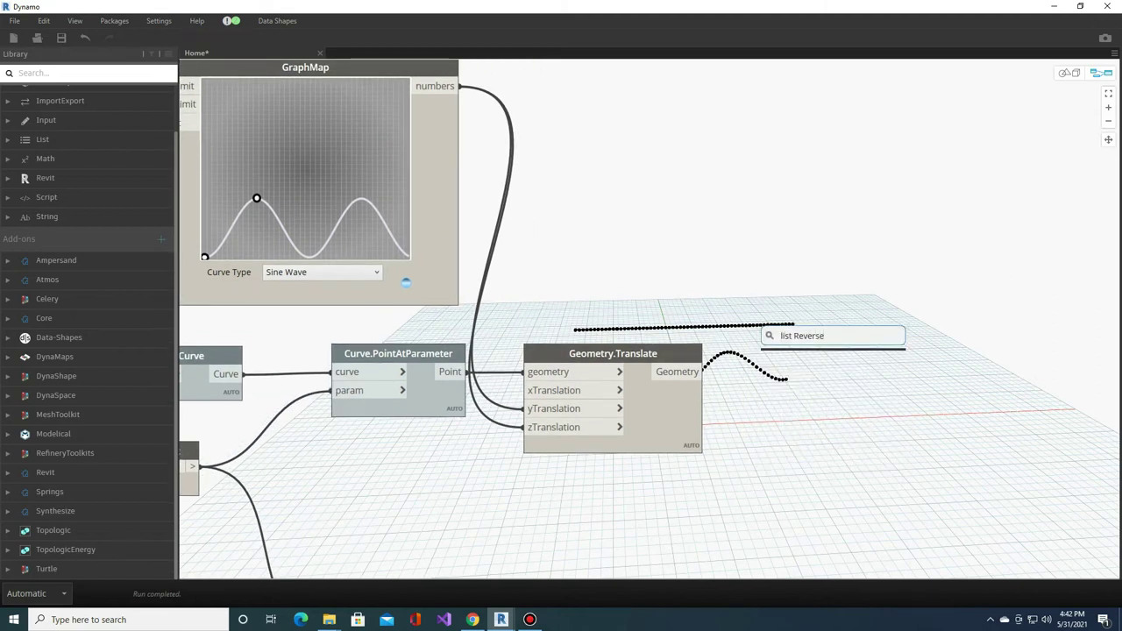
{"action": "key", "text": "BackSpace"}
{"action": "key", "text": "BackSpace"}
{"action": "key", "text": "BackSpace"}
{"action": "key", "text": "BackSpace"}
{"action": "key", "text": "BackSpace"}
{"action": "key", "text": "BackSpace"}
{"action": "key", "text": "BackSpace"}
{"action": "left_click", "coordinate": [53, 73]}
{"action": "type", "text": "List"}
{"action": "scroll", "coordinate": [53, 350], "scroll_direction": "down", "scroll_amount": 2}
{"action": "scroll", "coordinate": [53, 411], "scroll_direction": "down", "scroll_amount": 2}
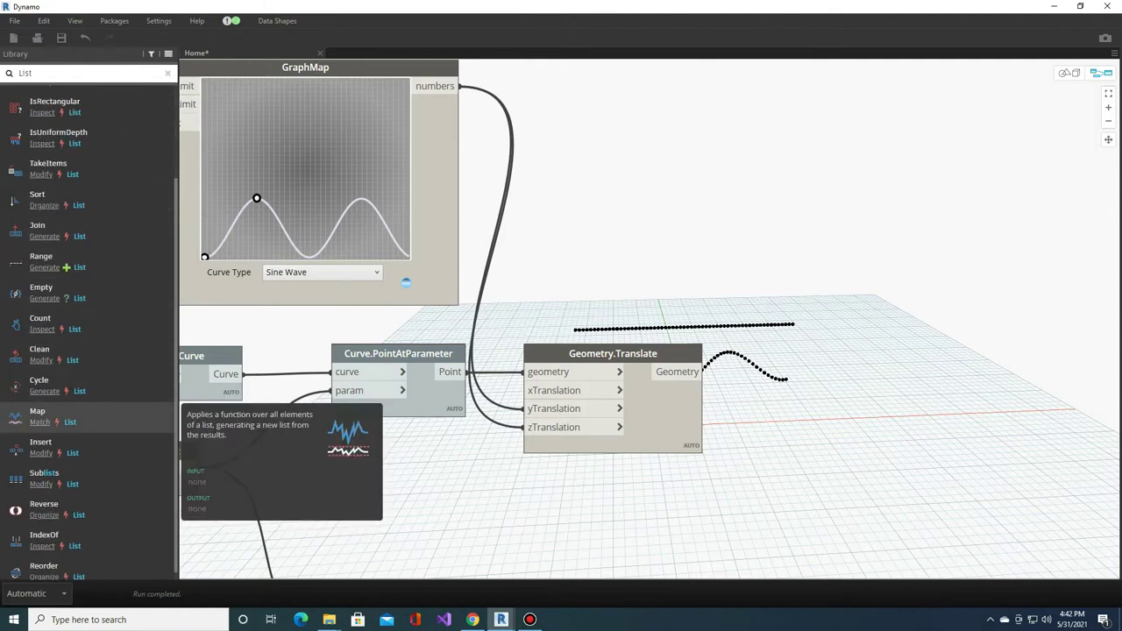
{"action": "left_click", "coordinate": [44, 509]}
Step: Wire Geometry.Translate's output into List.Reverse and set it beside Geometry.Translate
{"action": "left_click_drag", "start_coordinate": [668, 298], "coordinate": [784, 352]}
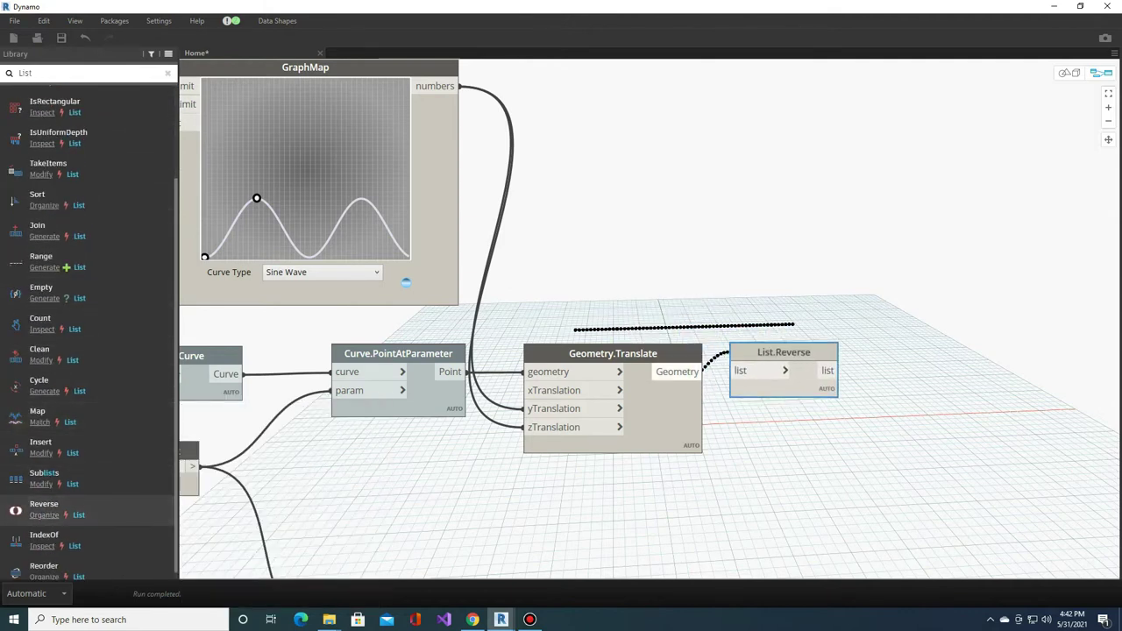
{"action": "left_click_drag", "start_coordinate": [701, 372], "coordinate": [734, 371]}
{"action": "middle_click_drag", "start_coordinate": [613, 508], "coordinate": [564, 509]}
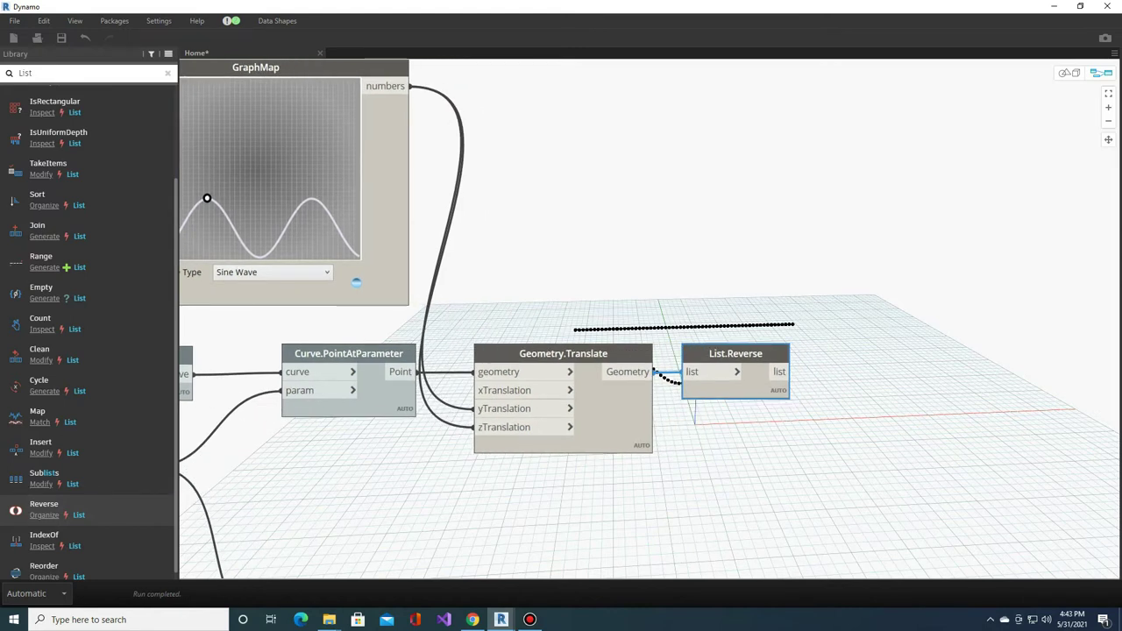
{"action": "mouse_move", "coordinate": [613, 438]}
{"action": "middle_mouse_down"}
{"action": "mouse_move", "coordinate": [581, 412]}
{"action": "mouse_move", "coordinate": [536, 420]}
{"action": "middle_mouse_up"}
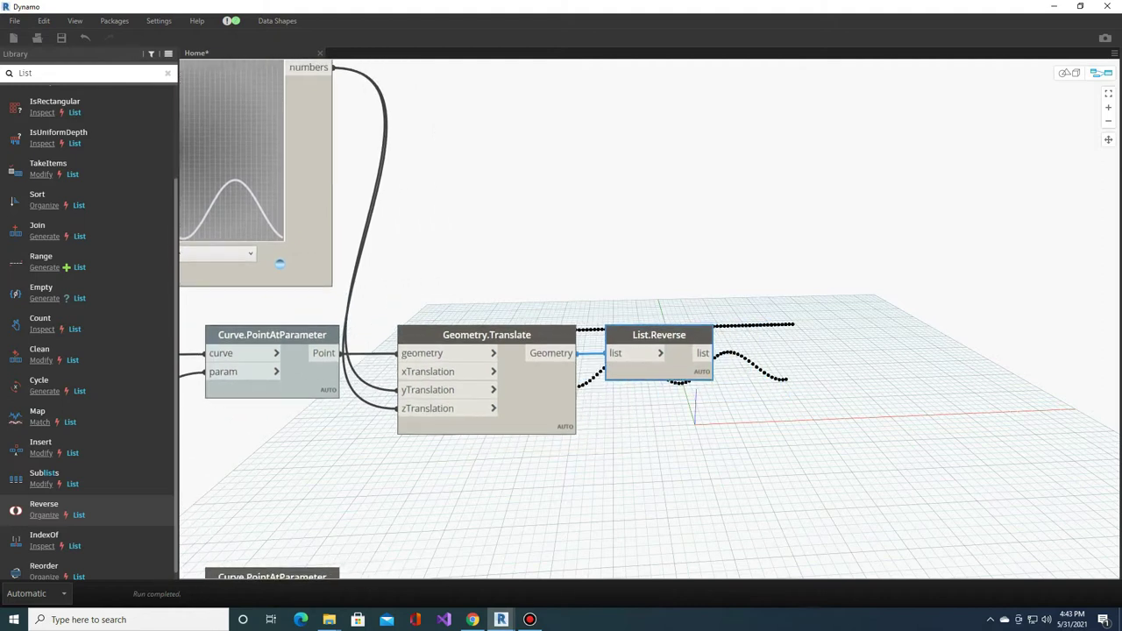
{"action": "scroll", "coordinate": [614, 351], "scroll_direction": "up", "scroll_amount": 1}
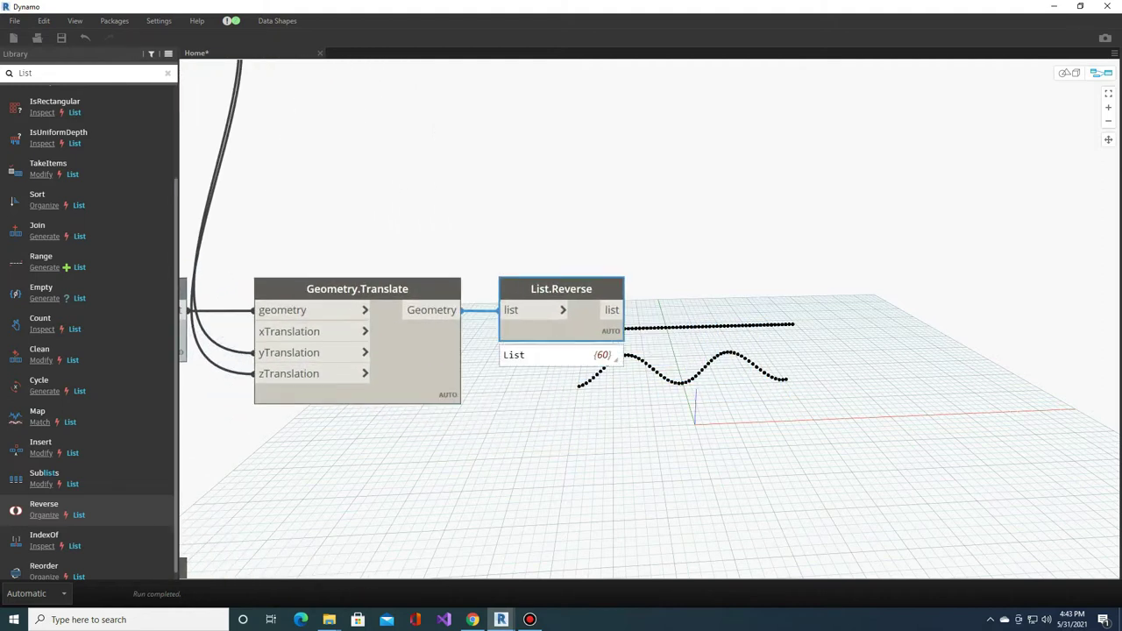
{"action": "right_click", "coordinate": [664, 267]}
Step: Add a List Create node and connect the second point list to its item1 input
{"action": "scroll", "coordinate": [666, 280], "scroll_direction": "down", "scroll_amount": 2}
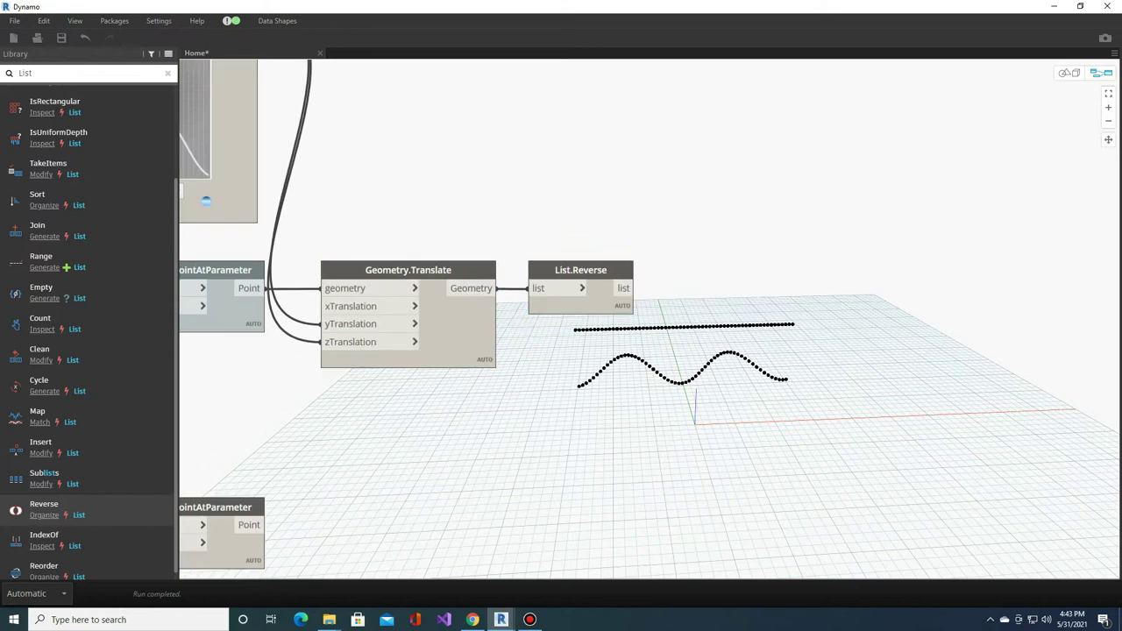
{"action": "double_click", "coordinate": [673, 285]}
{"action": "type", "text": "l"}
{"action": "key", "text": "BackSpace"}
{"action": "key", "text": "BackSpace"}
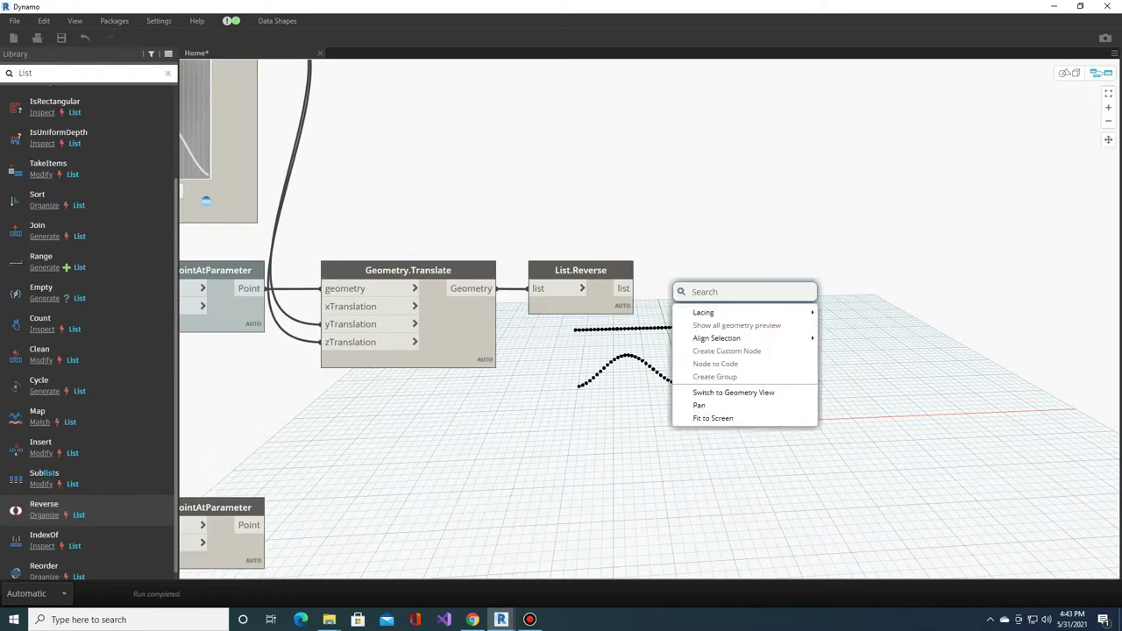
{"action": "type", "text": "LIST"}
{"action": "key", "text": "Return"}
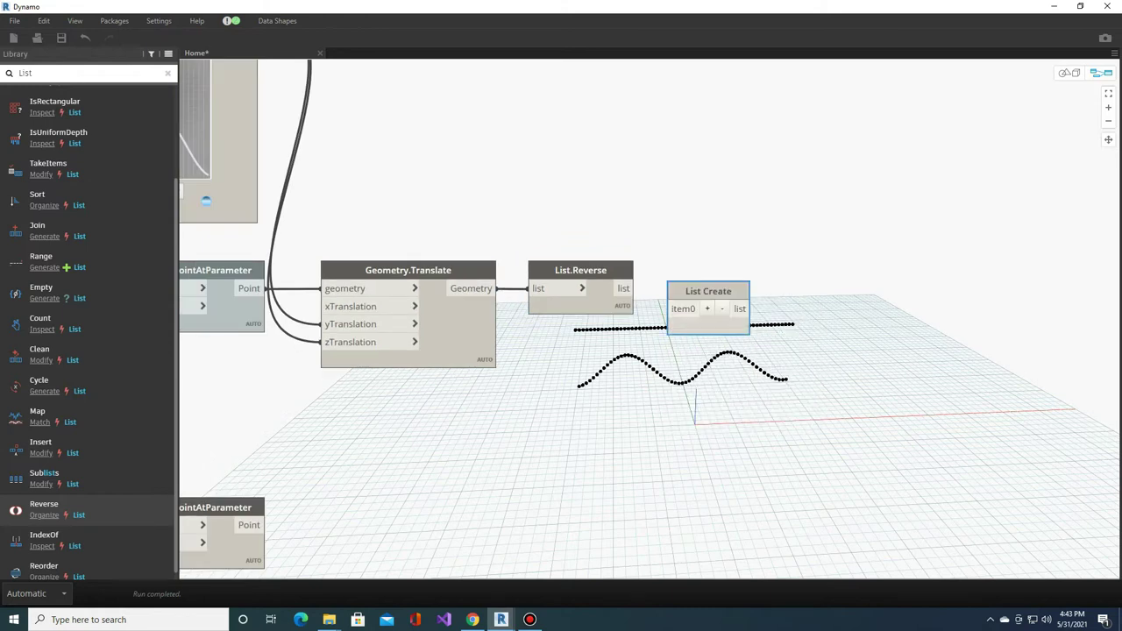
{"action": "key", "text": "ctrl+b"}
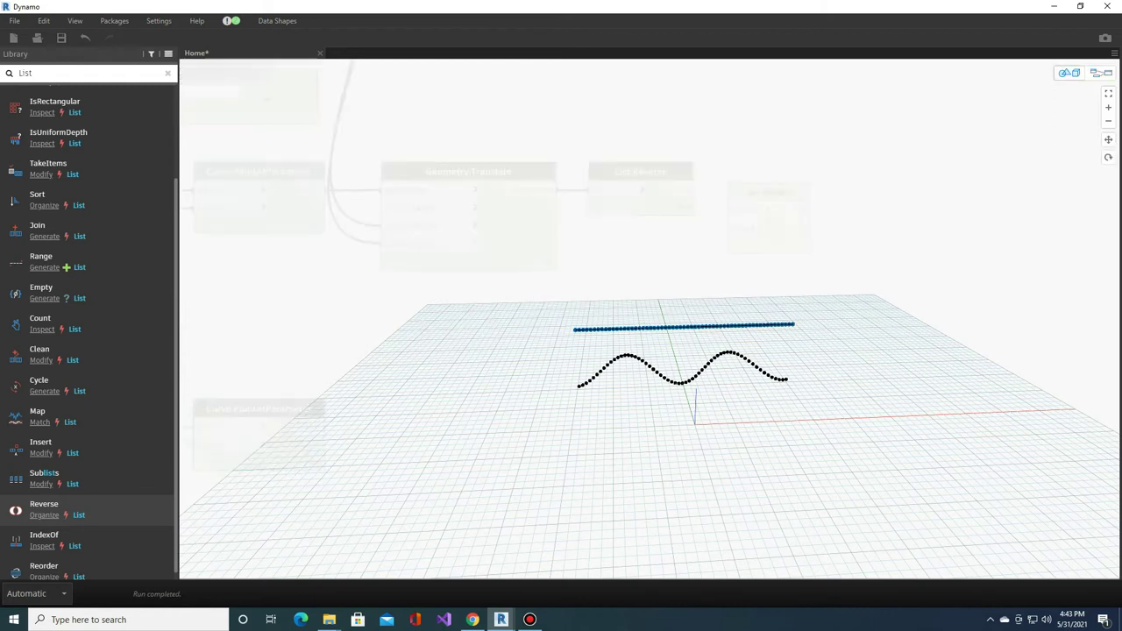
{"action": "right_click_drag", "start_coordinate": [646, 321], "coordinate": [649, 319]}
{"action": "key", "text": "ctrl+b"}
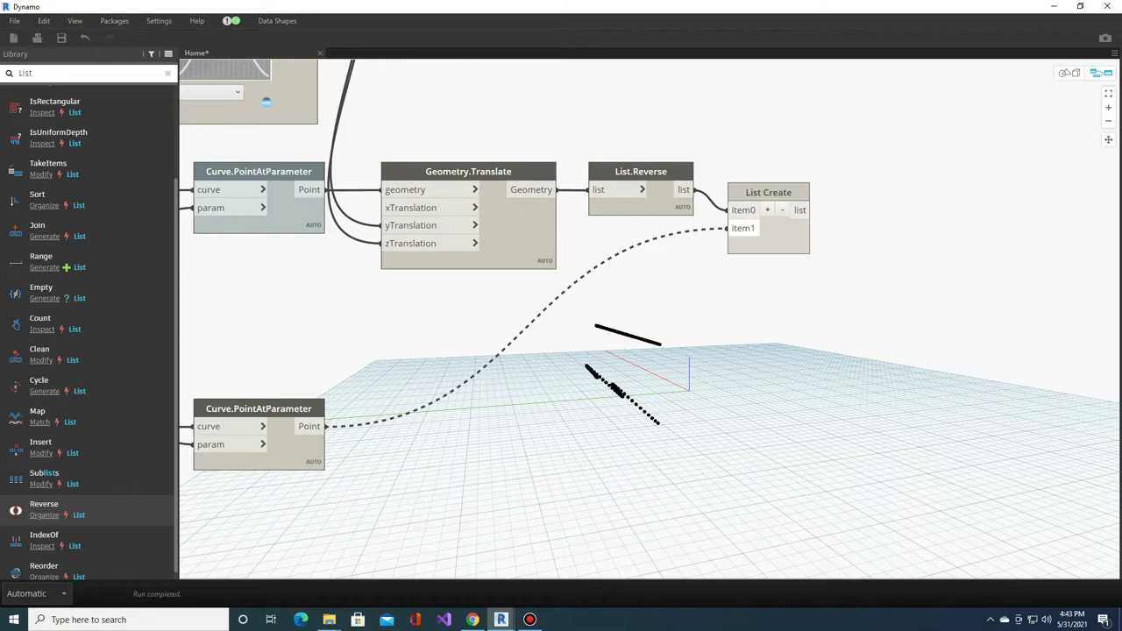
{"action": "left_click", "coordinate": [731, 228]}
{"action": "scroll", "coordinate": [526, 263], "scroll_direction": "up", "scroll_amount": 2}
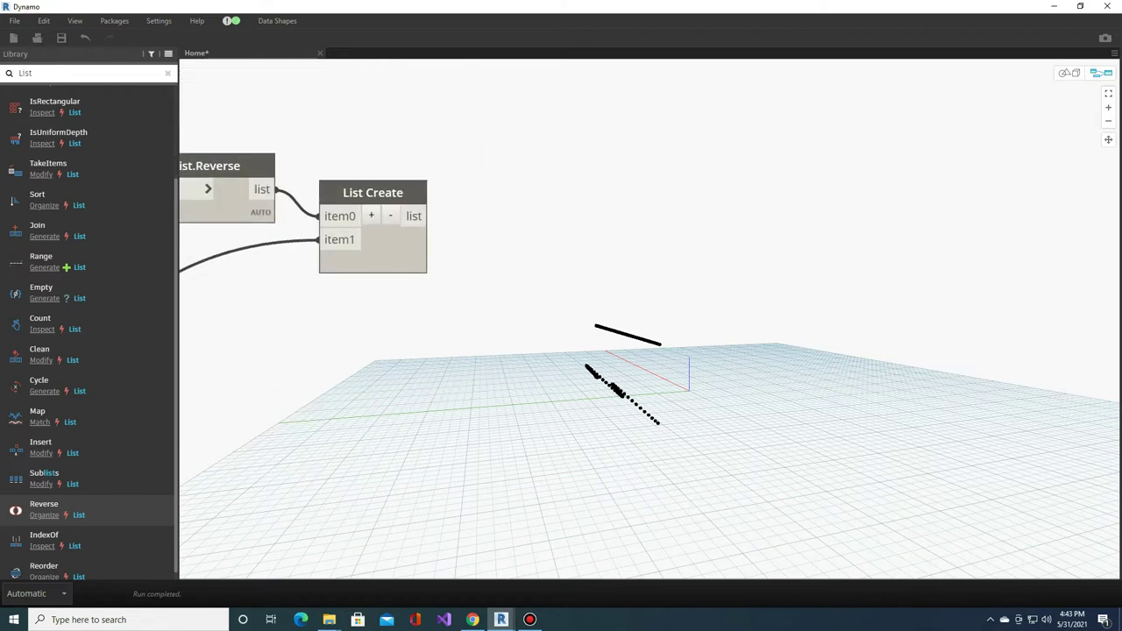
Step: Add a List.Transpose node fed by List Create's output, placed to its right
{"action": "middle_click_drag", "start_coordinate": [476, 215], "coordinate": [493, 260]}
{"action": "right_click", "coordinate": [493, 260]}
{"action": "type", "text": "LIST TRA"}
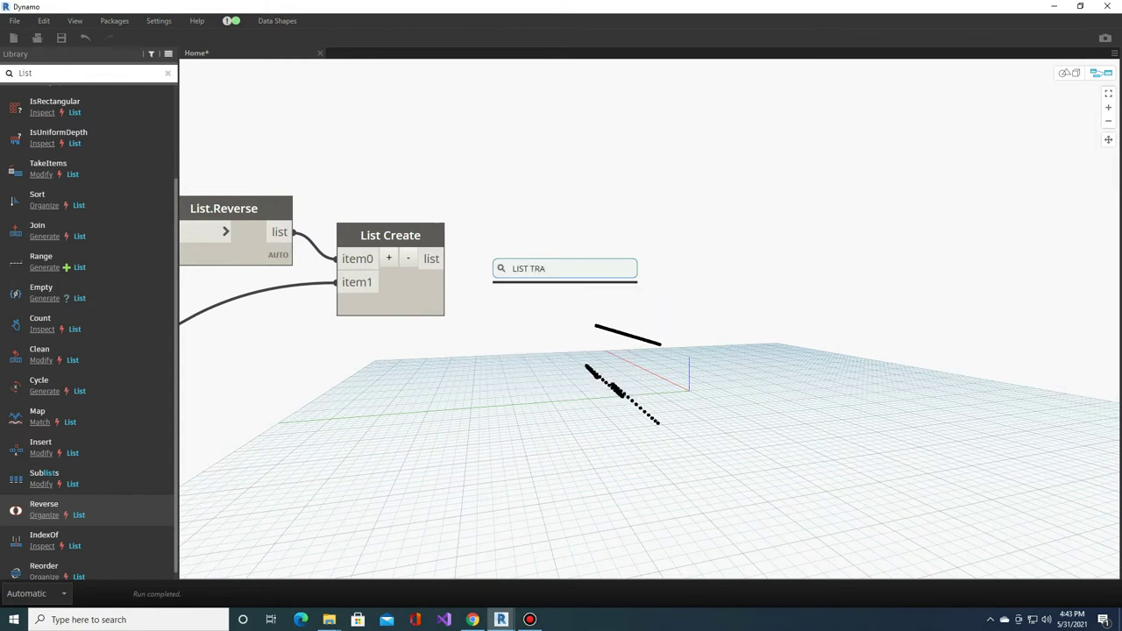
{"action": "key", "text": "ctrl+a"}
{"action": "key", "text": "BackSpace"}
{"action": "type", "text": "TR"}
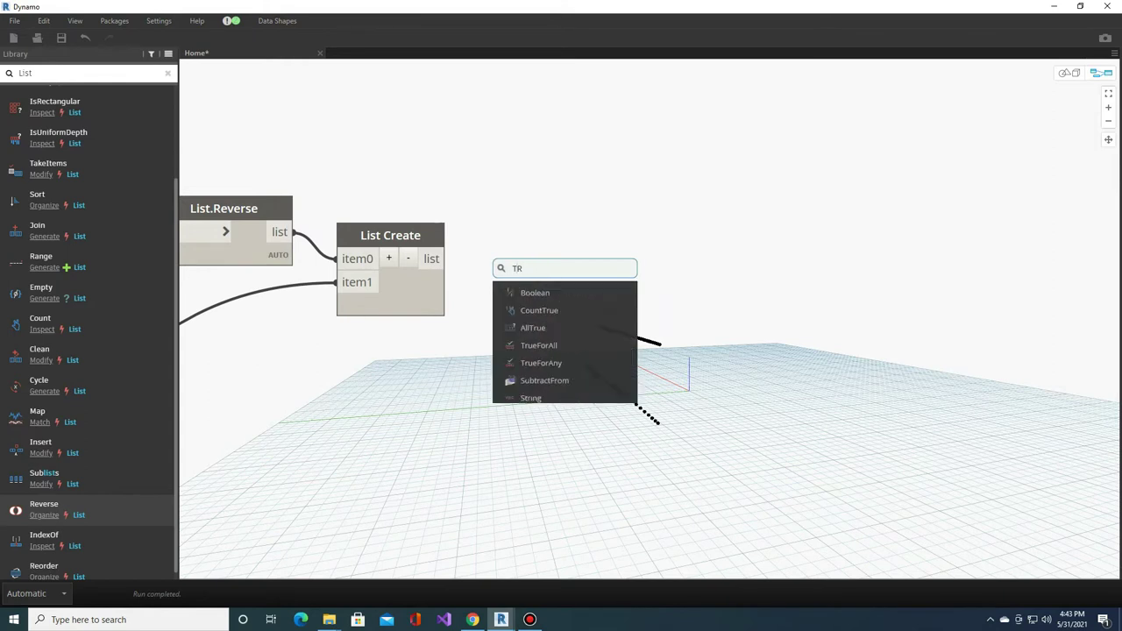
{"action": "left_click", "coordinate": [538, 398]}
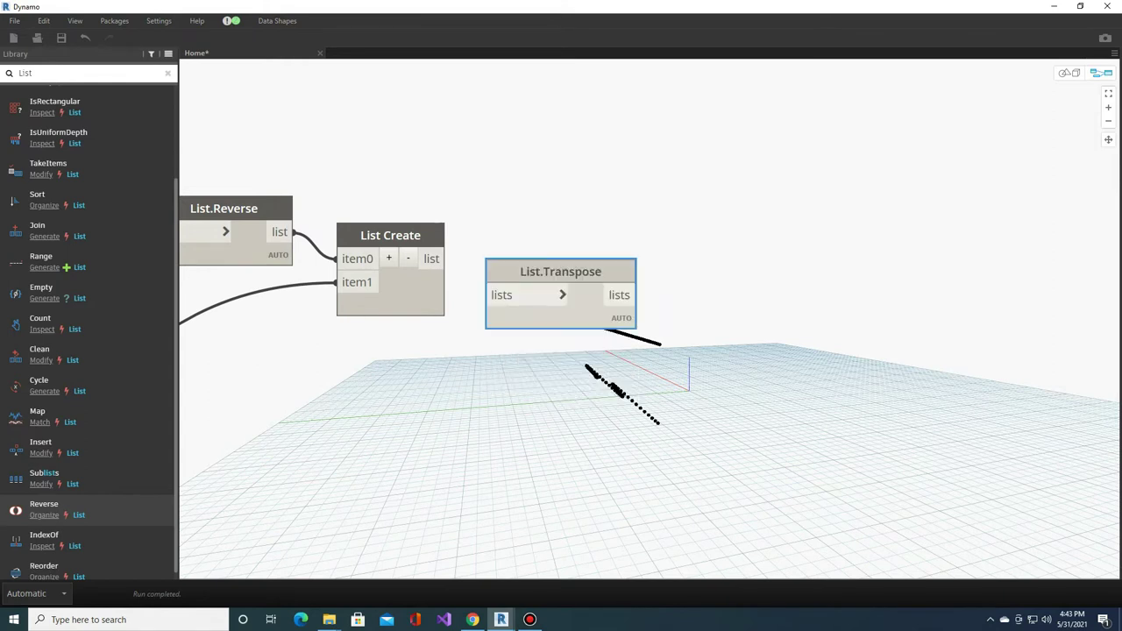
{"action": "left_click_drag", "start_coordinate": [447, 260], "coordinate": [480, 260]}
{"action": "middle_click_drag", "start_coordinate": [480, 260], "coordinate": [435, 283]}
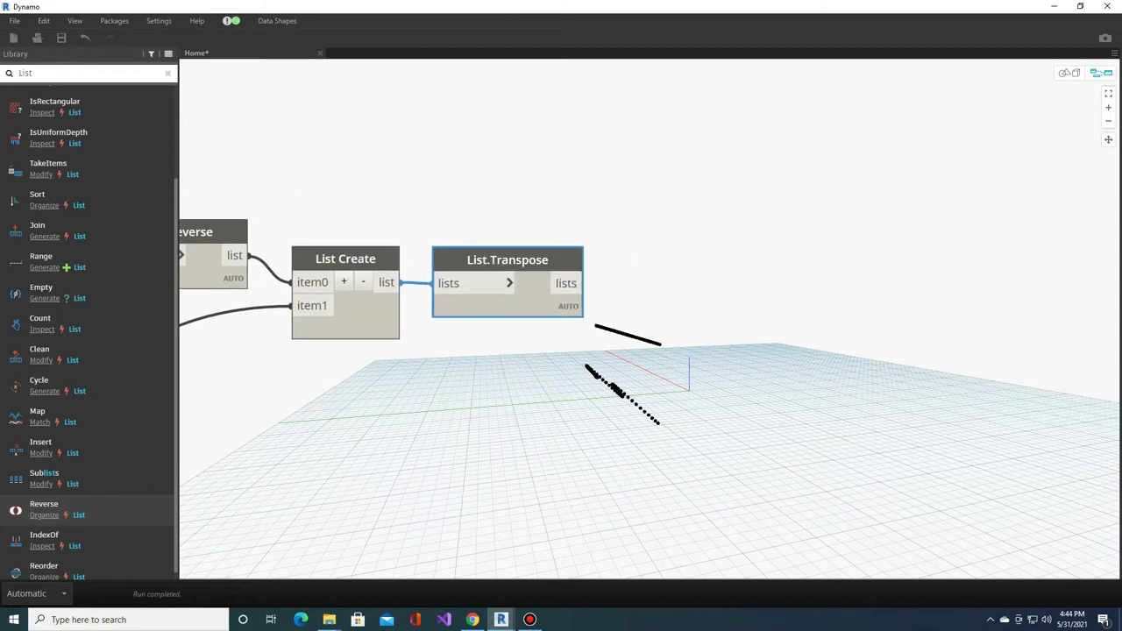
{"action": "mouse_move", "coordinate": [508, 260]}
{"action": "left_mouse_down"}
{"action": "mouse_move", "coordinate": [639, 256]}
{"action": "mouse_move", "coordinate": [526, 257]}
{"action": "left_mouse_up"}
{"action": "middle_click_drag", "start_coordinate": [666, 193], "coordinate": [600, 191]}
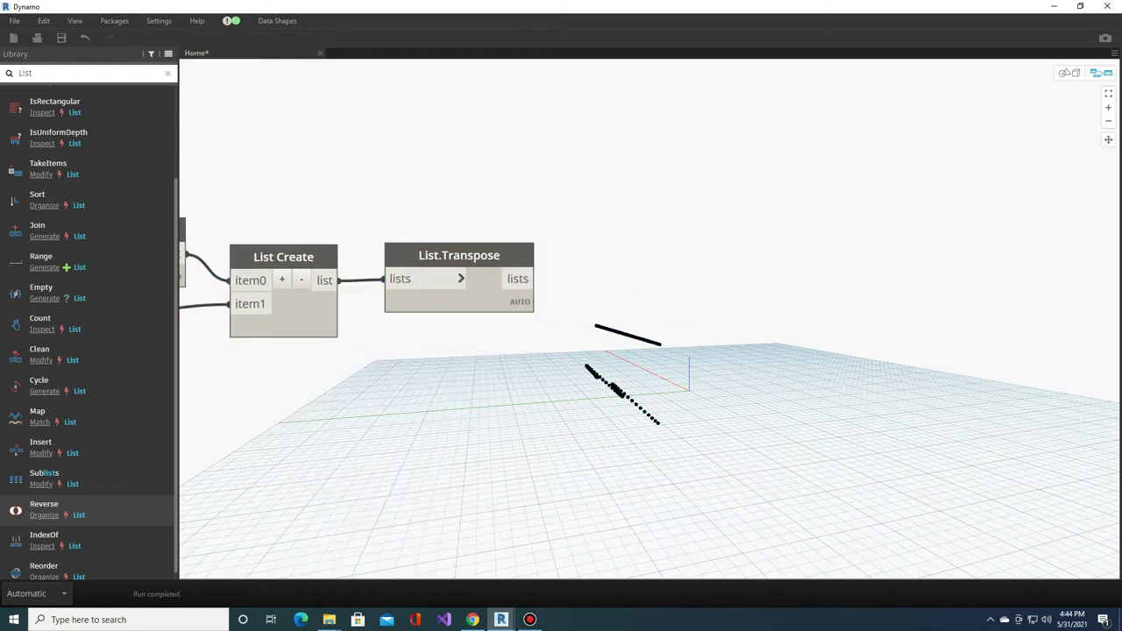
Step: Add a NurbsCurve.ByControlPoints node and feed it the List.Transpose point lists
{"action": "double_click", "coordinate": [613, 268]}
{"action": "type", "text": "NURBS"}
{"action": "key", "text": "Up"}
{"action": "key", "text": "Up"}
{"action": "key", "text": "Return"}
{"action": "left_click_drag", "start_coordinate": [538, 279], "coordinate": [605, 281]}
{"action": "left_click_drag", "start_coordinate": [700, 258], "coordinate": [673, 255]}
{"action": "key", "text": "ctrl+a"}
{"action": "key", "text": "BackSpace"}
{"action": "type", "text": "NURBS"}
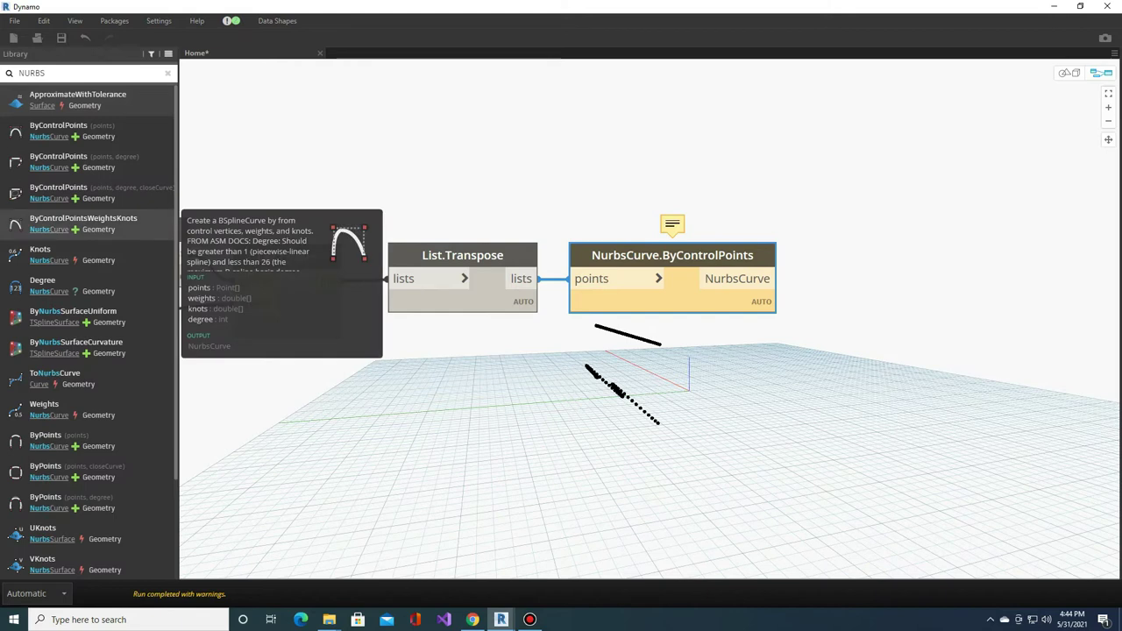
{"action": "scroll", "coordinate": [486, 215], "scroll_direction": "down", "scroll_amount": 2}
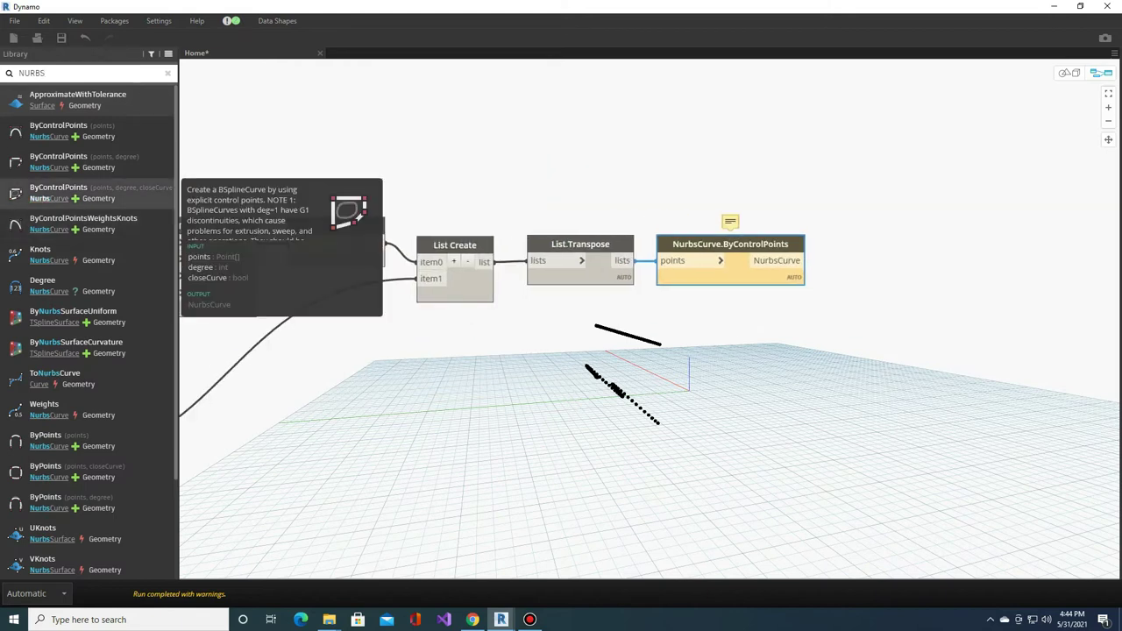
Step: Add a Line.ByStartPointEndPoint node drawing straight lines between the two point rows
{"action": "double_click", "coordinate": [556, 318]}
{"action": "type", "text": "Line"}
{"action": "key", "text": "Return"}
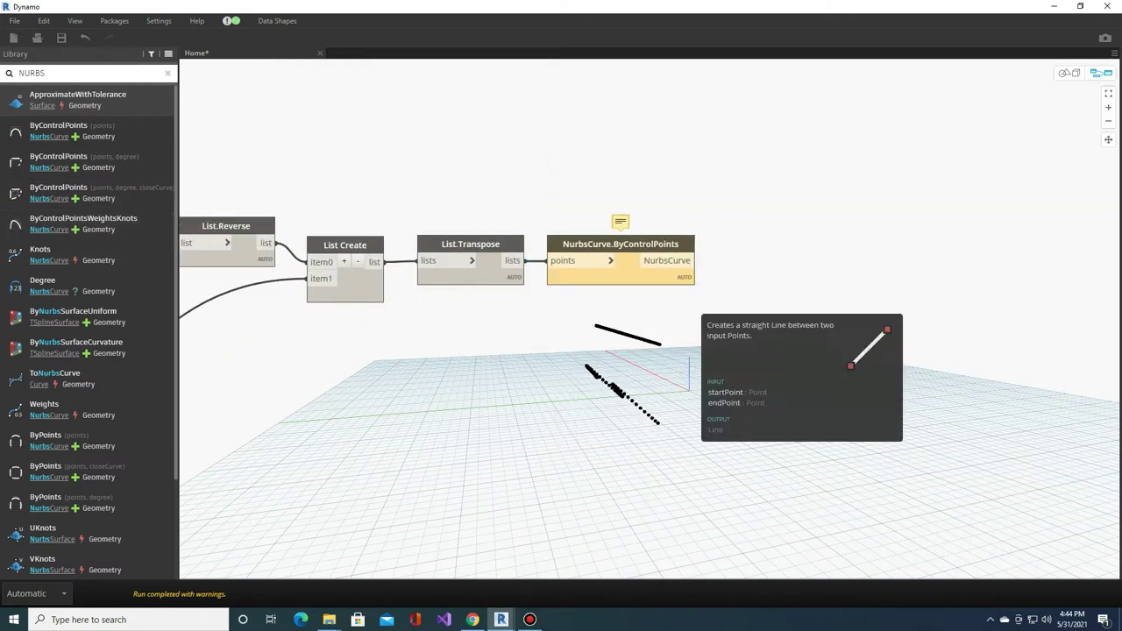
{"action": "scroll", "coordinate": [561, 350], "scroll_direction": "down", "scroll_amount": 2}
{"action": "scroll", "coordinate": [509, 291], "scroll_direction": "down", "scroll_amount": 2}
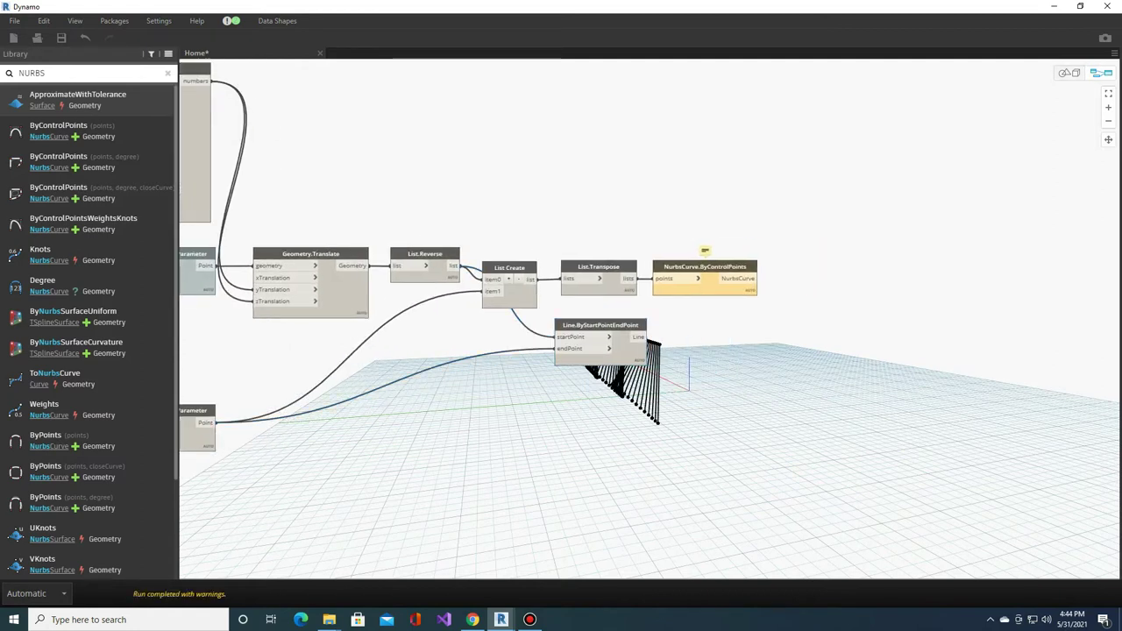
{"action": "key", "text": "ctrl+b"}
{"action": "right_click_drag", "start_coordinate": [666, 368], "coordinate": [560, 368]}
{"action": "scroll", "coordinate": [649, 368], "scroll_direction": "up", "scroll_amount": 3}
{"action": "scroll", "coordinate": [648, 368], "scroll_direction": "up", "scroll_amount": 3}
{"action": "right_click_drag", "start_coordinate": [644, 320], "coordinate": [648, 320]}
{"action": "key", "text": "ctrl+b"}
{"action": "scroll", "coordinate": [569, 289], "scroll_direction": "up", "scroll_amount": 3}
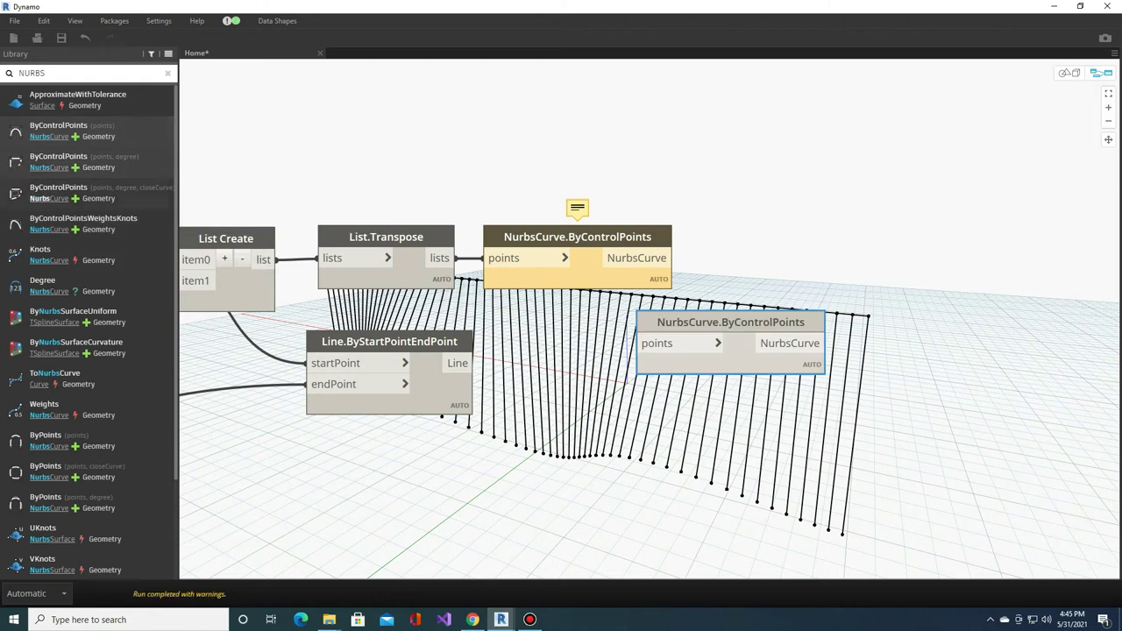
Step: Add a NurbsCurve.ByPoints node and wire the transposed point lists into its points
{"action": "left_click", "coordinate": [49, 440]}
{"action": "left_click_drag", "start_coordinate": [732, 318], "coordinate": [694, 428]}
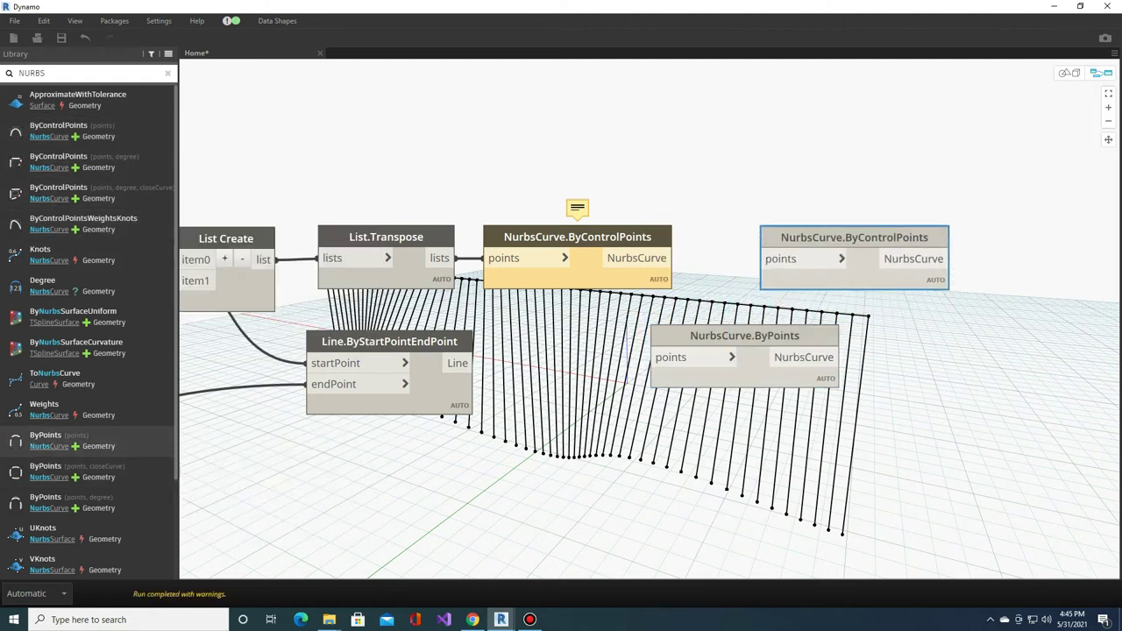
{"action": "left_click_drag", "start_coordinate": [447, 257], "coordinate": [605, 453]}
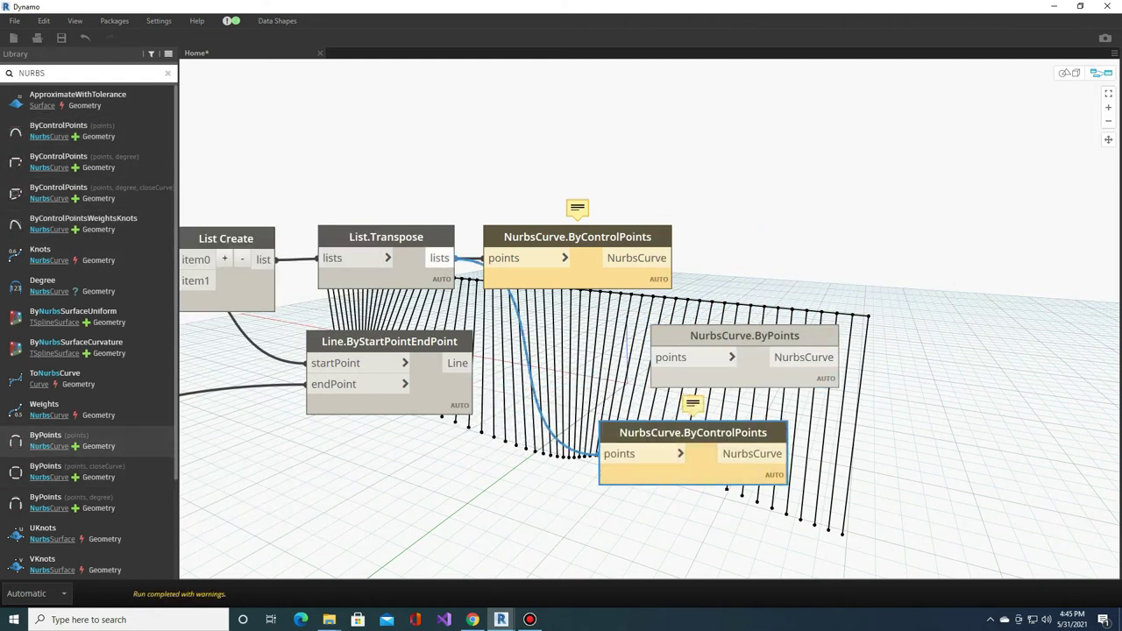
{"action": "left_click_drag", "start_coordinate": [443, 257], "coordinate": [659, 357]}
Step: Delete the ByControlPoints and Line nodes and place NurbsCurve.ByPoints beside List.Transpose
{"action": "key", "text": "Delete"}
{"action": "left_click", "coordinate": [577, 236]}
{"action": "key", "text": "Delete"}
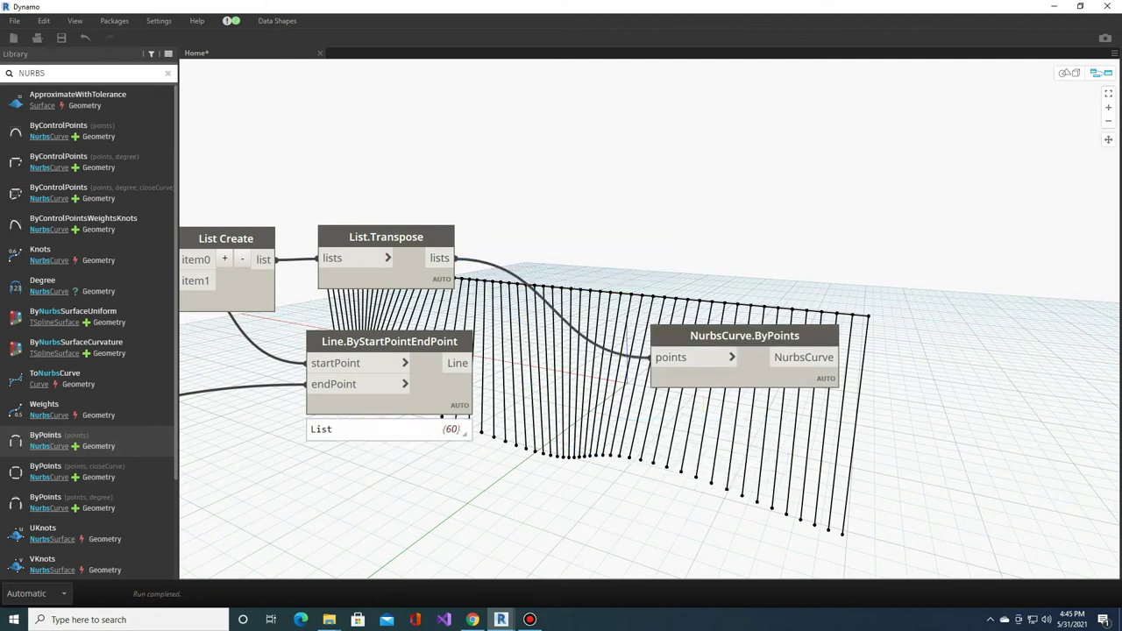
{"action": "left_click", "coordinate": [389, 341]}
{"action": "key", "text": "Delete"}
{"action": "left_click_drag", "start_coordinate": [744, 335], "coordinate": [601, 239]}
{"action": "scroll", "coordinate": [490, 263], "scroll_direction": "down", "scroll_amount": 2}
{"action": "middle_click_drag", "start_coordinate": [525, 263], "coordinate": [478, 272]}
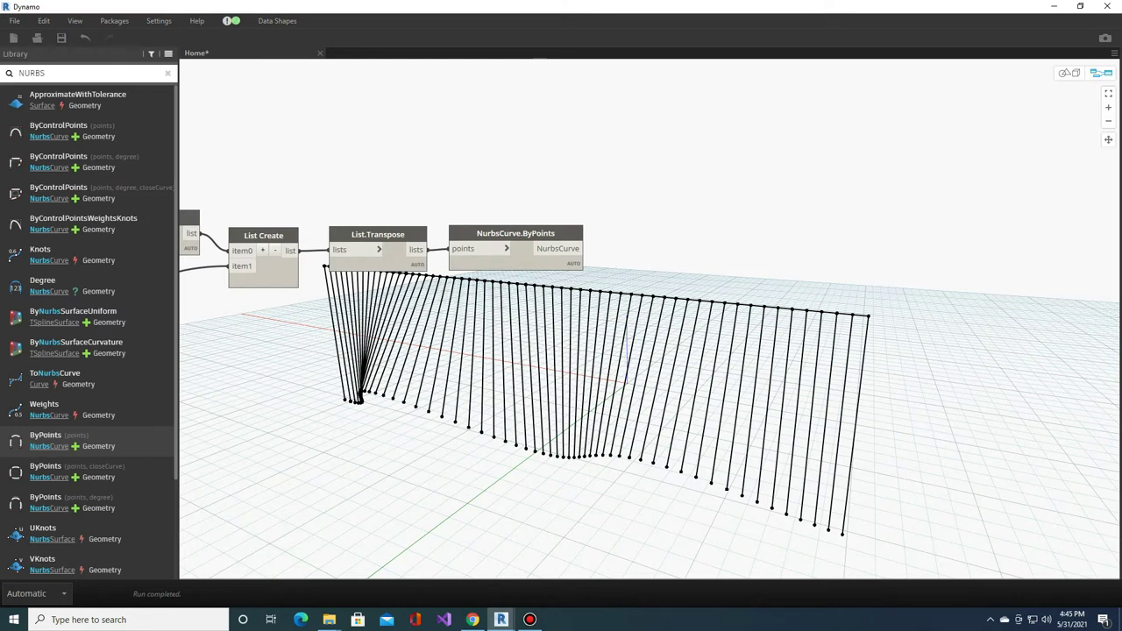
{"action": "scroll", "coordinate": [561, 333], "scroll_direction": "down", "scroll_amount": 3}
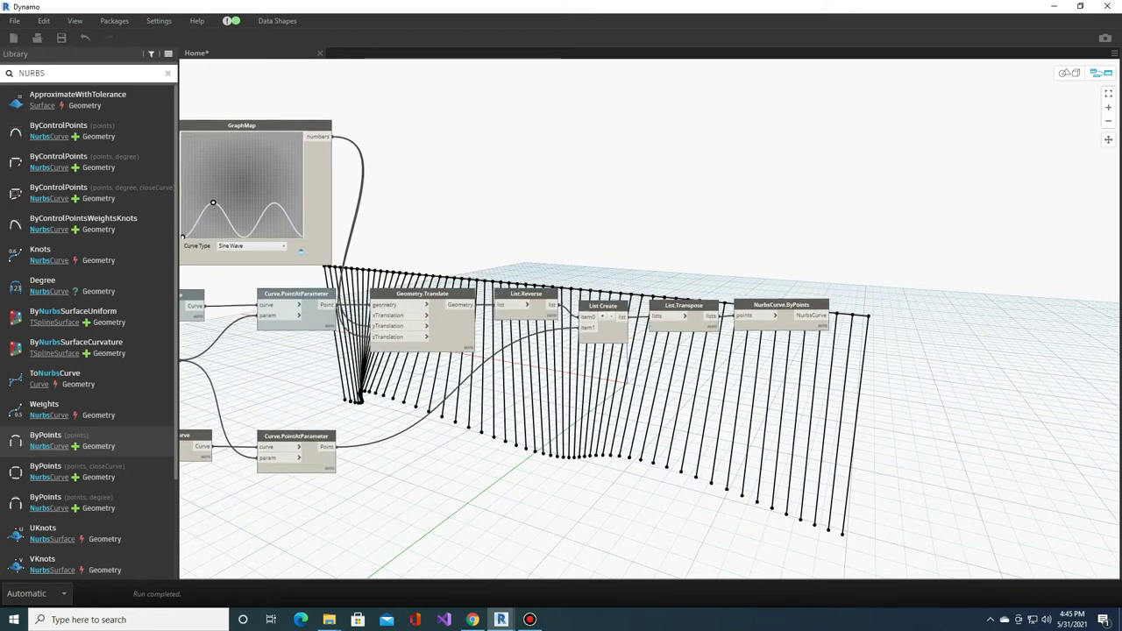
{"action": "scroll", "coordinate": [368, 263], "scroll_direction": "up", "scroll_amount": 1}
{"action": "left_click", "coordinate": [877, 298]}
{"action": "middle_click_drag", "start_coordinate": [789, 293], "coordinate": [601, 254]}
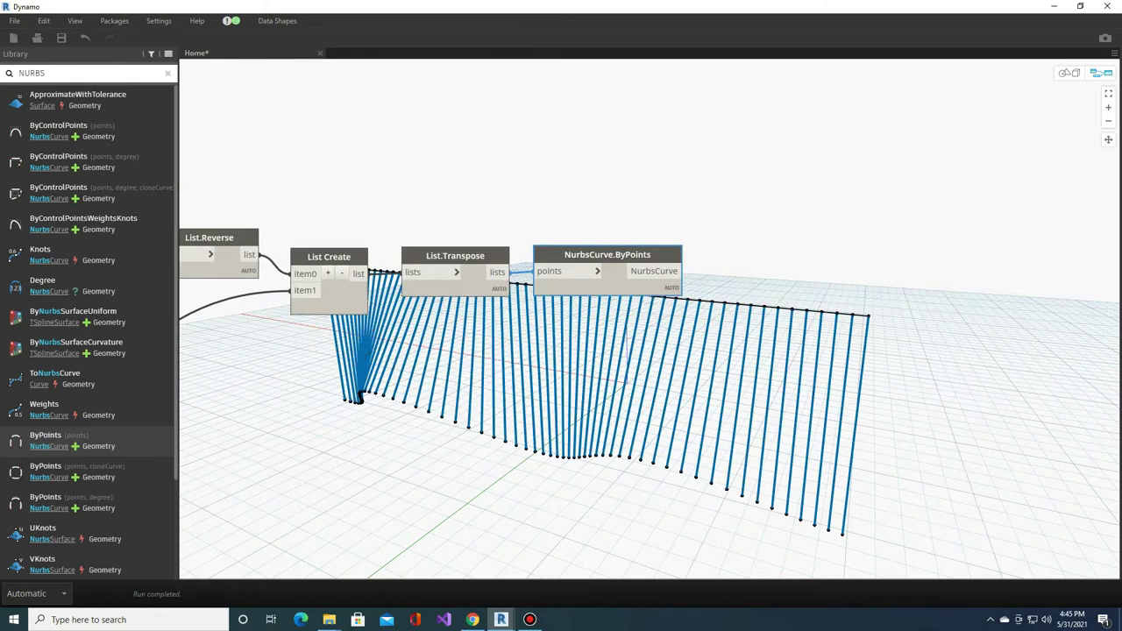
{"action": "middle_click_drag", "start_coordinate": [368, 350], "coordinate": [649, 366]}
Step: Add a Circle.ByCenterPointRadius node centred on the List.Reverse points
{"action": "right_click", "coordinate": [613, 180]}
{"action": "type", "text": "Cl"}
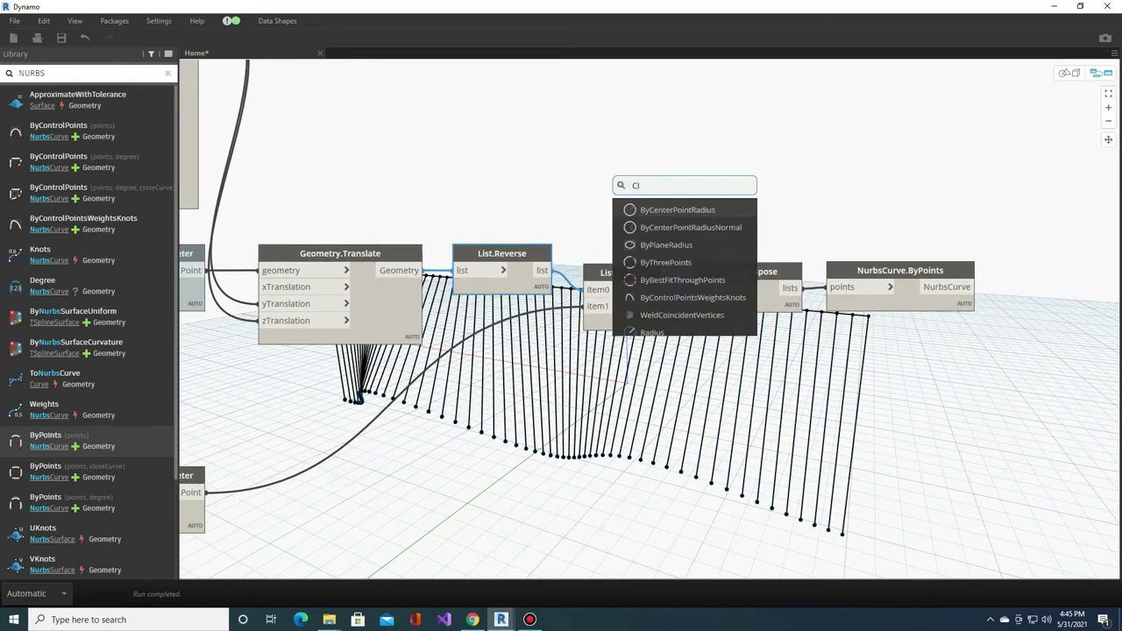
{"action": "left_click", "coordinate": [677, 209]}
{"action": "left_click_drag", "start_coordinate": [688, 184], "coordinate": [653, 96]}
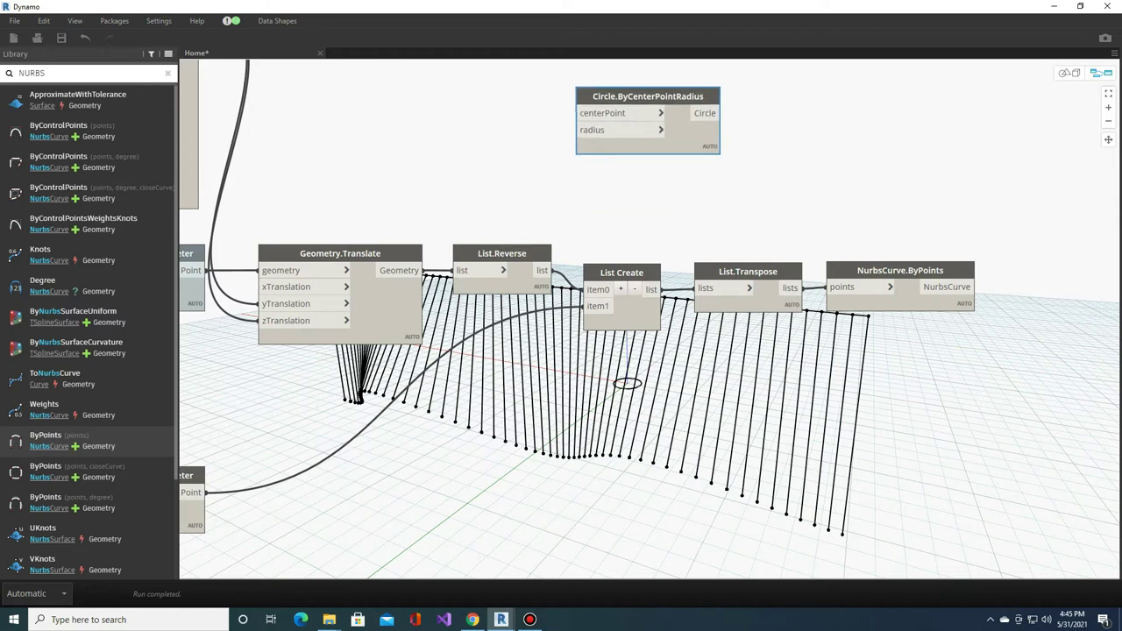
{"action": "left_click_drag", "start_coordinate": [542, 269], "coordinate": [585, 112]}
{"action": "middle_click_drag", "start_coordinate": [491, 176], "coordinate": [624, 202]}
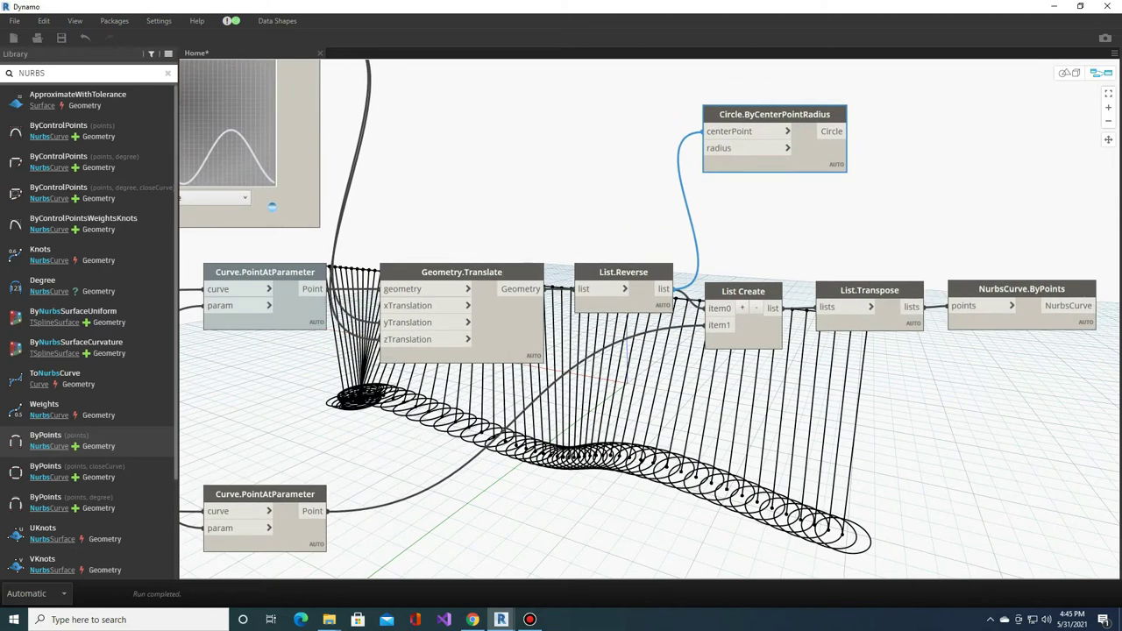
Step: Drive the circle radius from a Number Slider with maximum 1
{"action": "middle_click_drag", "start_coordinate": [549, 142], "coordinate": [618, 168]}
{"action": "right_click", "coordinate": [618, 169]}
{"action": "type", "text": "lumber"}
{"action": "key", "text": "Return"}
{"action": "left_click", "coordinate": [622, 185]}
{"action": "type", "text": "1"}
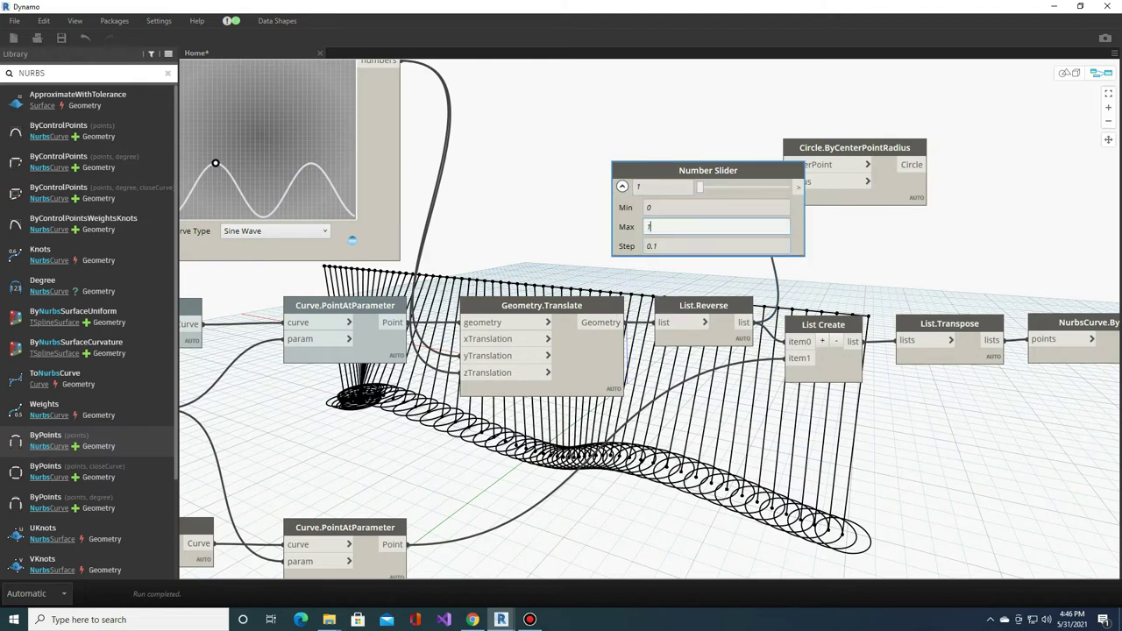
{"action": "left_click", "coordinate": [621, 185]}
{"action": "left_click_drag", "start_coordinate": [693, 170], "coordinate": [615, 161]}
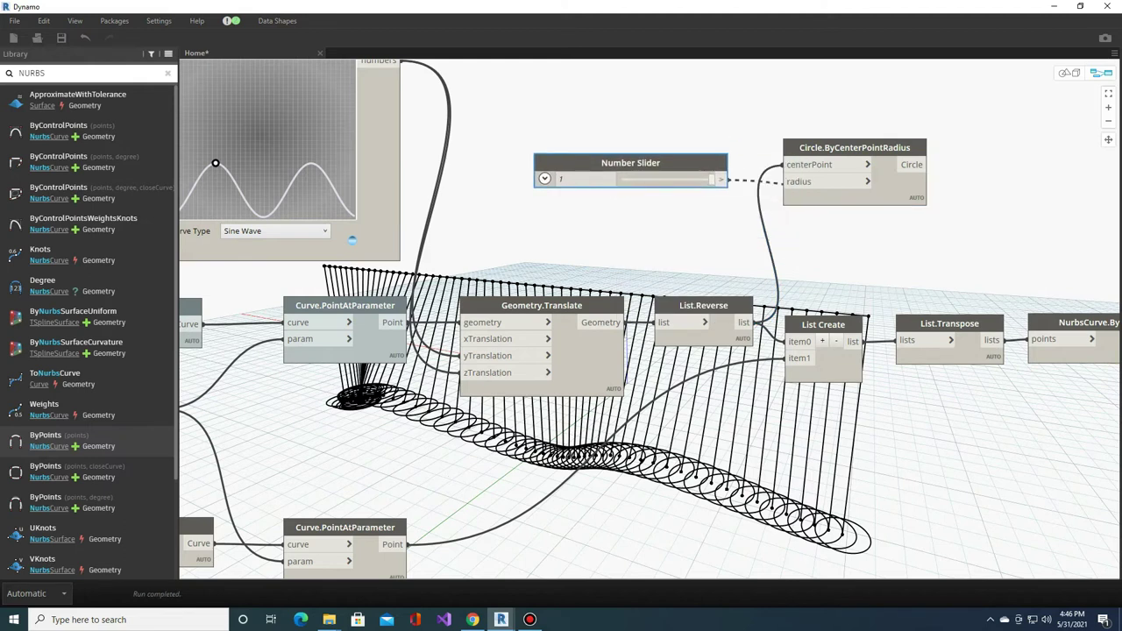
{"action": "left_click_drag", "start_coordinate": [711, 179], "coordinate": [621, 179]}
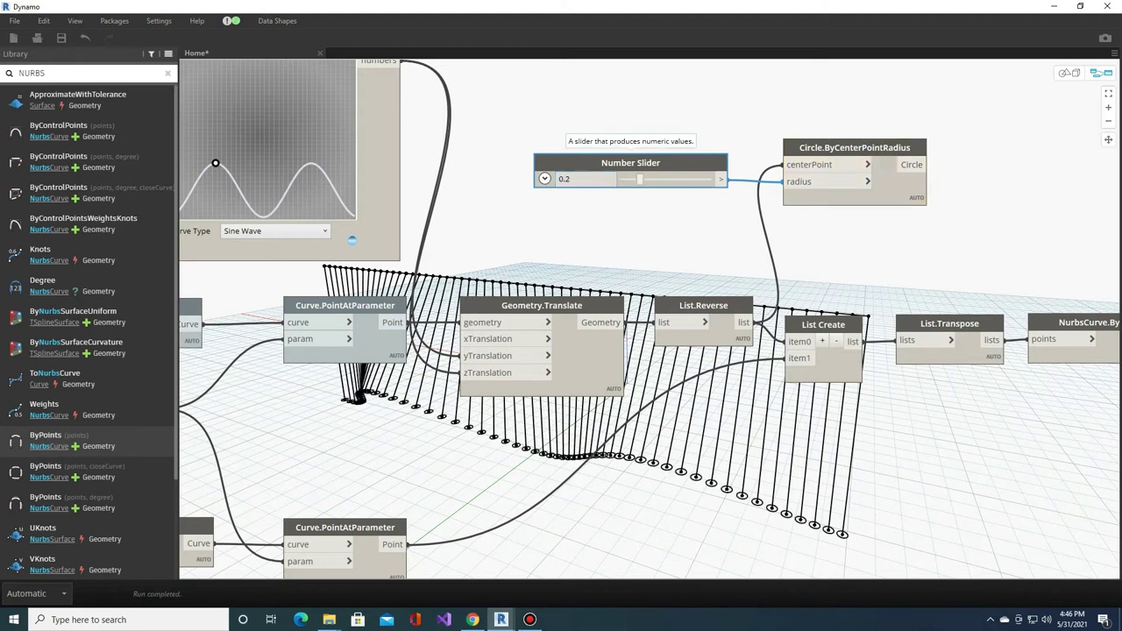
Step: Add a Polygon.RegularPolygon node fed by the circles
{"action": "middle_click_drag", "start_coordinate": [630, 167], "coordinate": [598, 182]}
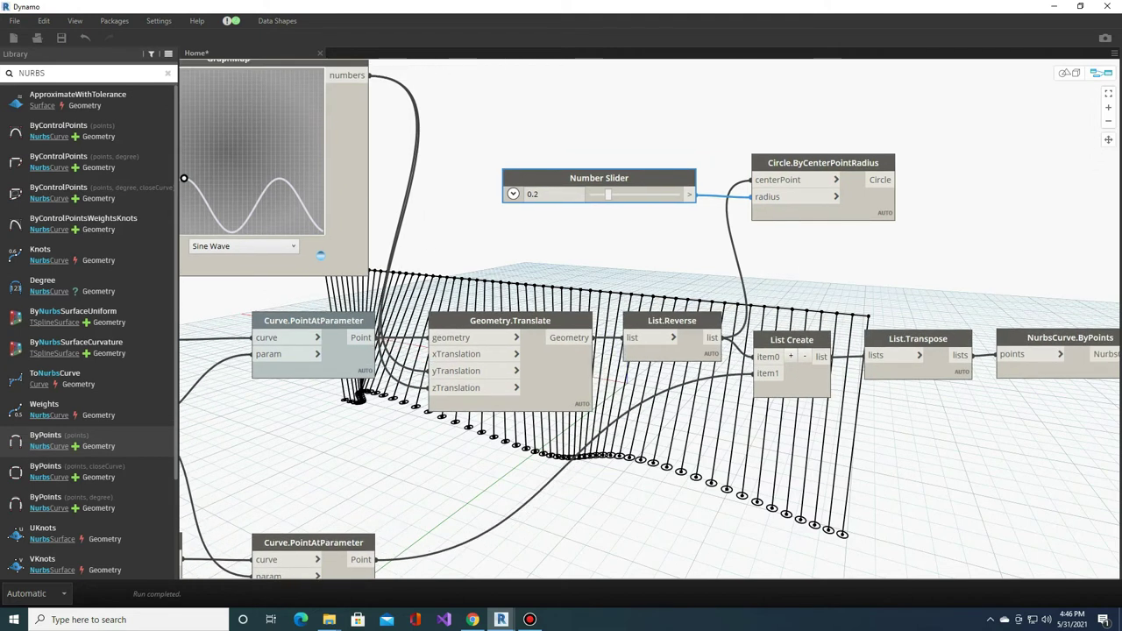
{"action": "middle_click_drag", "start_coordinate": [938, 180], "coordinate": [775, 207]}
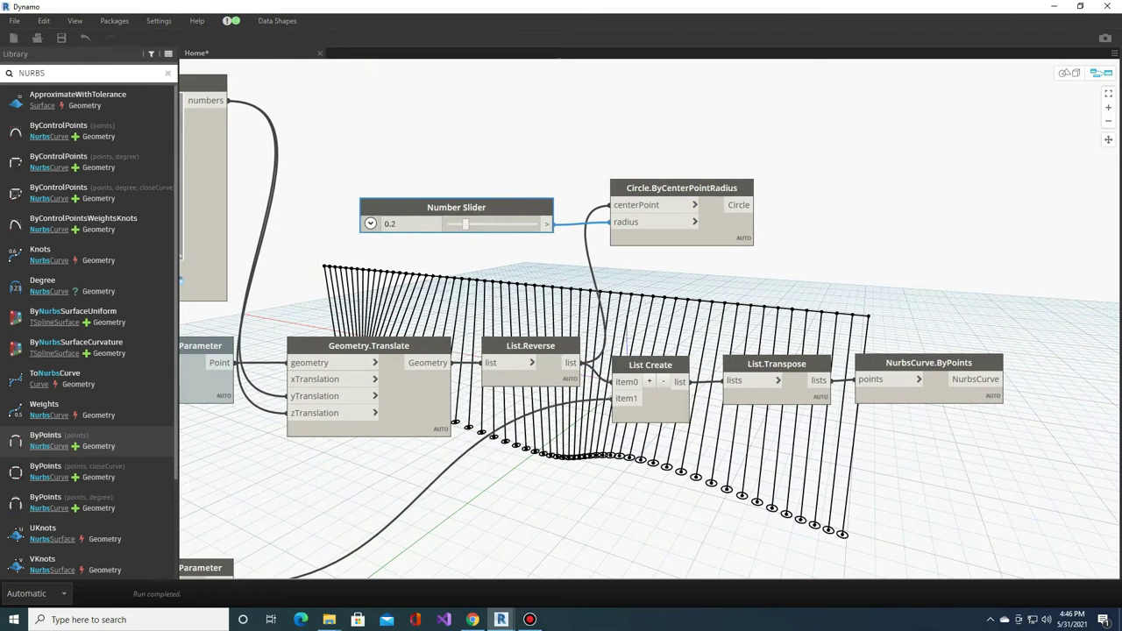
{"action": "double_click", "coordinate": [775, 210]}
{"action": "type", "text": "p"}
{"action": "key", "text": "BackSpace"}
{"action": "type", "text": "Pol"}
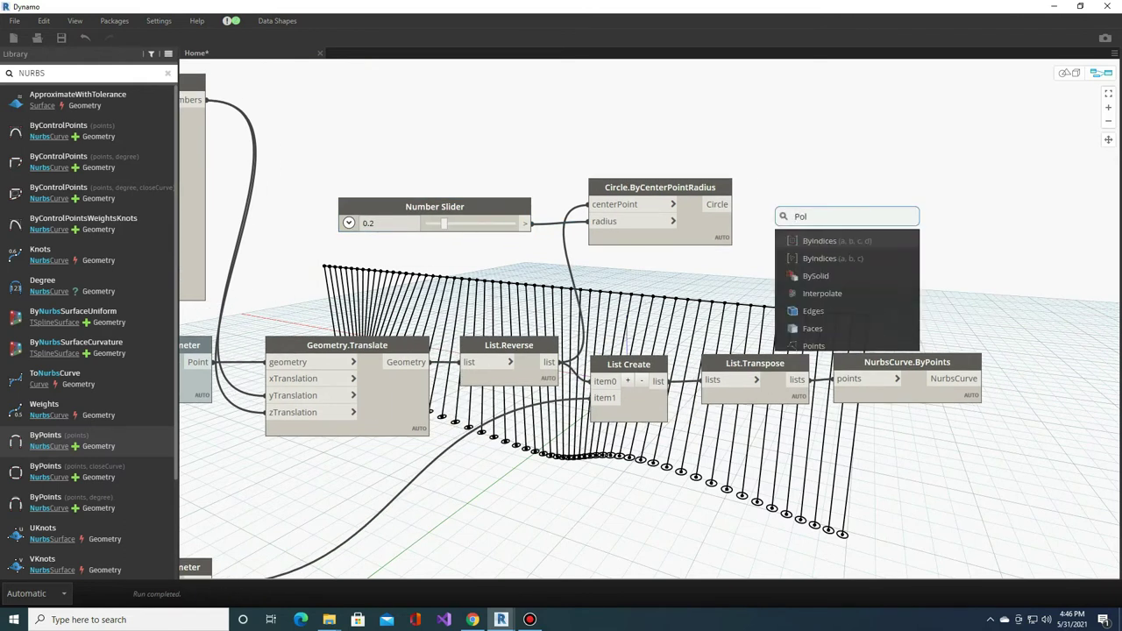
{"action": "left_click", "coordinate": [829, 345]}
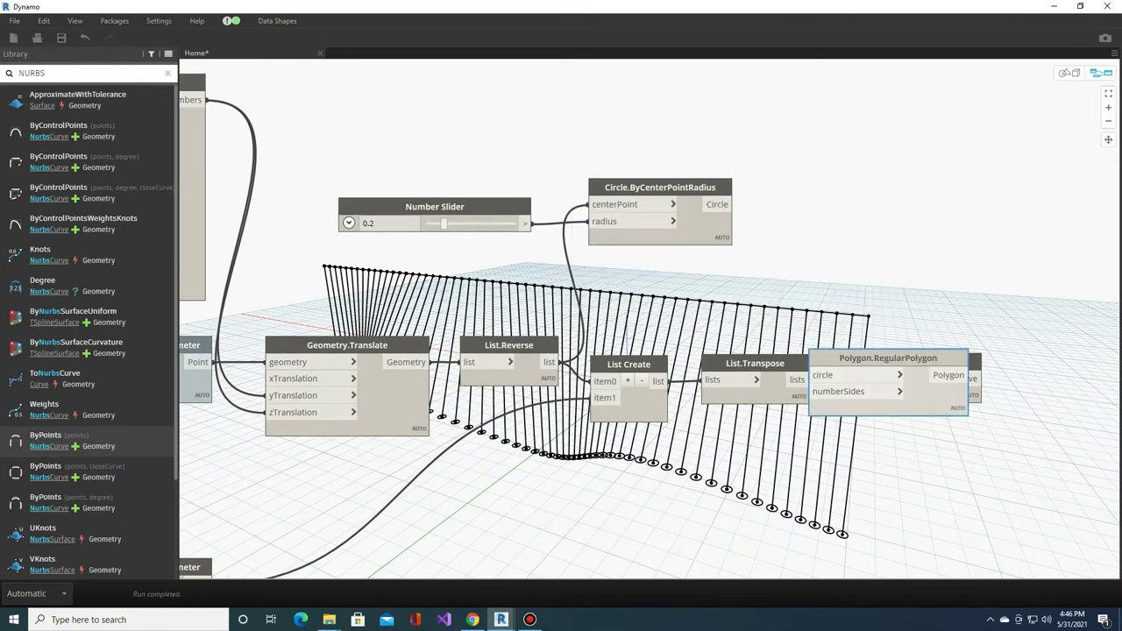
{"action": "left_click_drag", "start_coordinate": [907, 362], "coordinate": [859, 186]}
{"action": "left_click_drag", "start_coordinate": [727, 204], "coordinate": [786, 205]}
Step: Feed a Code Block value of 4 into the polygon's numberSides to make squares
{"action": "scroll", "coordinate": [786, 204], "scroll_direction": "up", "scroll_amount": 2}
{"action": "right_click", "coordinate": [572, 159]}
{"action": "key", "text": "Escape"}
{"action": "scroll", "coordinate": [818, 232], "scroll_direction": "up", "scroll_amount": 3}
{"action": "double_click", "coordinate": [487, 263]}
{"action": "type", "text": "4;"}
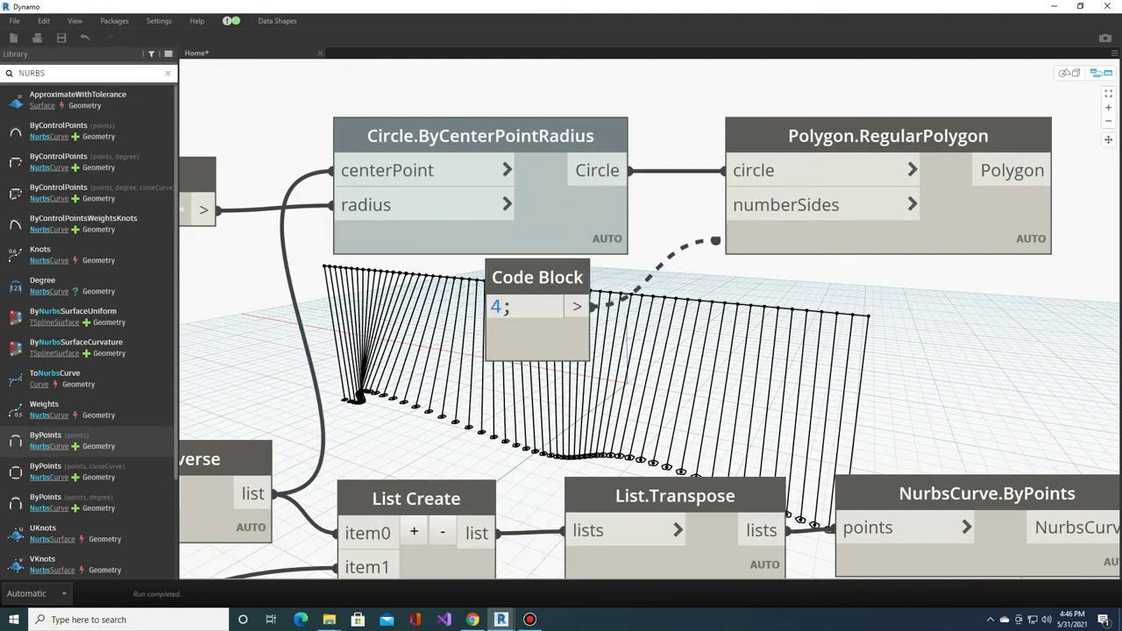
{"action": "left_click", "coordinate": [726, 204]}
{"action": "scroll", "coordinate": [649, 262], "scroll_direction": "down", "scroll_amount": 3}
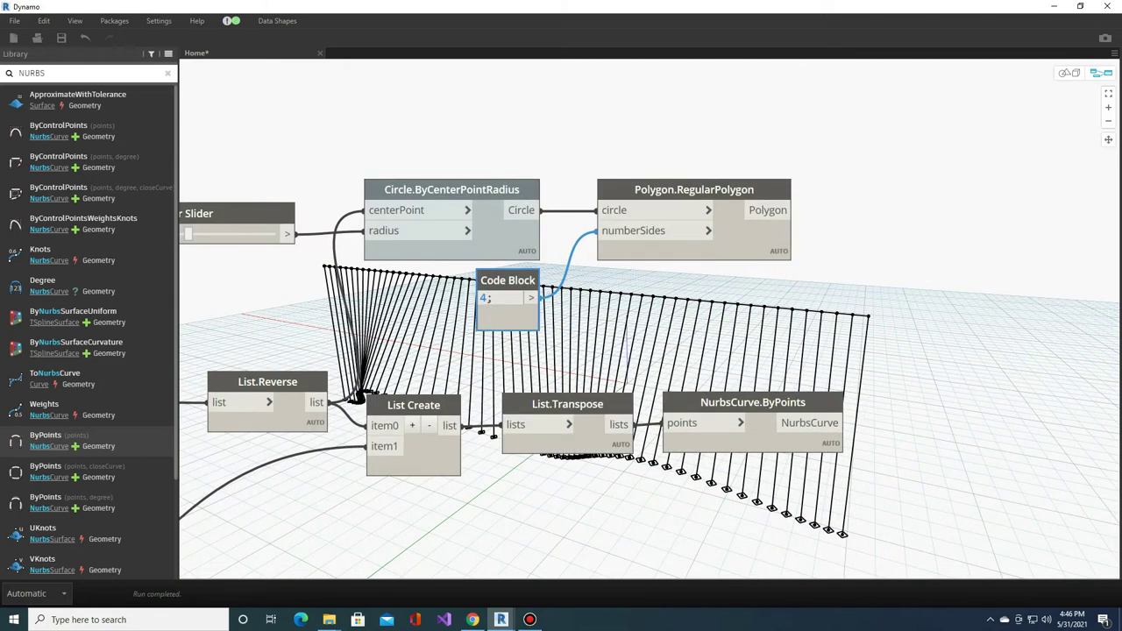
{"action": "key", "text": "ctrl+b"}
{"action": "right_click_drag", "start_coordinate": [649, 351], "coordinate": [789, 333]}
{"action": "key", "text": "ctrl+b"}
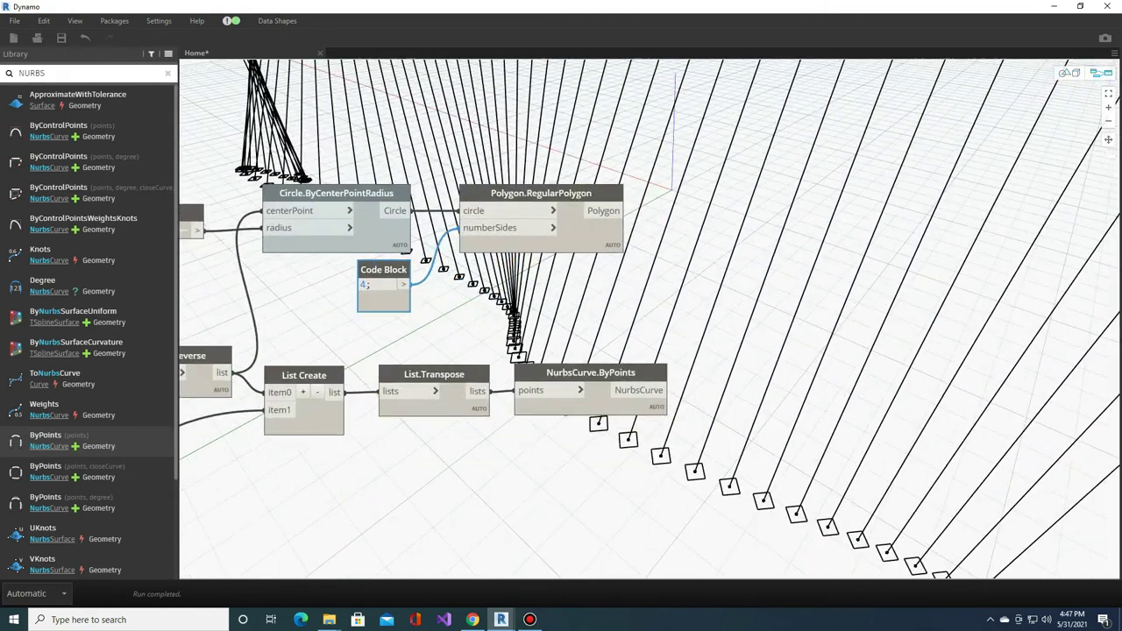
Step: Add a Geometry.Rotate node using the List.Reverse points as its origin
{"action": "right_click", "coordinate": [713, 219]}
{"action": "key", "text": "Escape"}
{"action": "type", "text": "Rotate"}
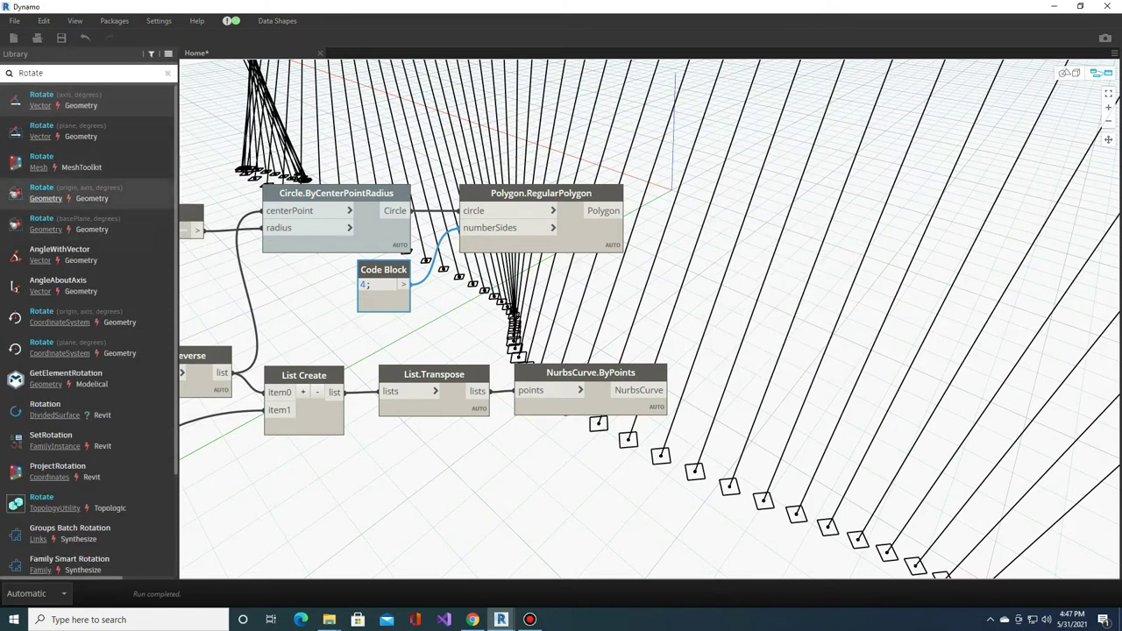
{"action": "left_click", "coordinate": [88, 193]}
{"action": "left_click_drag", "start_coordinate": [754, 354], "coordinate": [754, 196]}
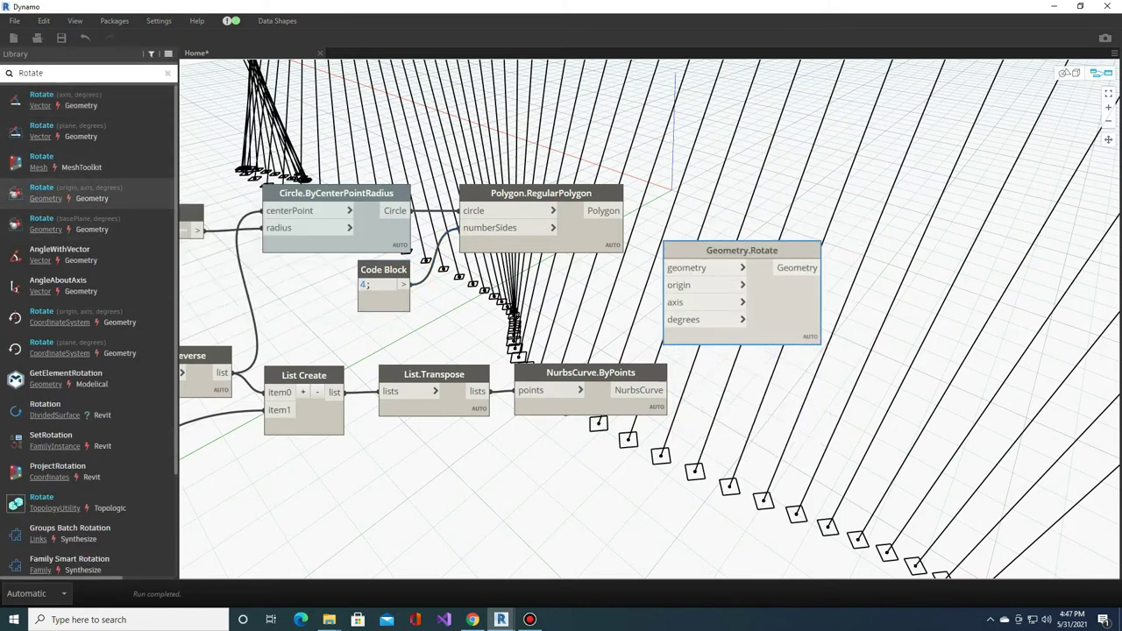
{"action": "mouse_move", "coordinate": [613, 491]}
{"action": "middle_mouse_down"}
{"action": "mouse_move", "coordinate": [688, 486]}
{"action": "mouse_move", "coordinate": [826, 507]}
{"action": "middle_mouse_up"}
{"action": "left_click", "coordinate": [433, 389]}
{"action": "left_click", "coordinate": [798, 242]}
Step: Set the rotation axis to Vector.ZAxis and the angle to the Code Block's 45 degrees
{"action": "right_click", "coordinate": [773, 289]}
{"action": "type", "text": "vector"}
{"action": "key", "text": "Return"}
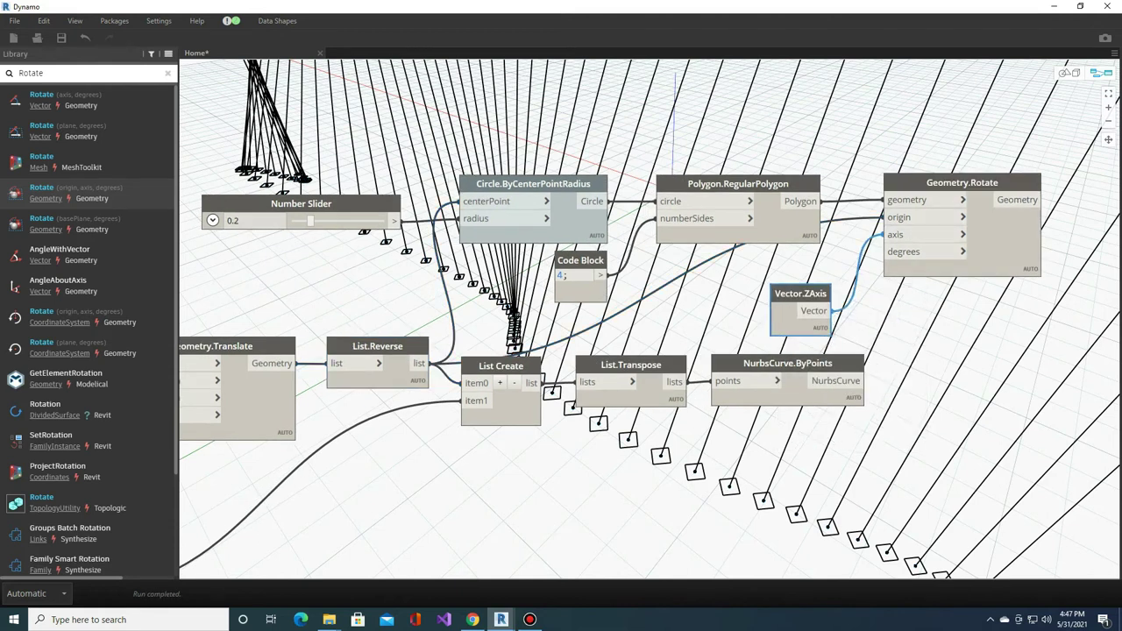
{"action": "left_click", "coordinate": [878, 235]}
{"action": "scroll", "coordinate": [879, 235], "scroll_direction": "up", "scroll_amount": 2}
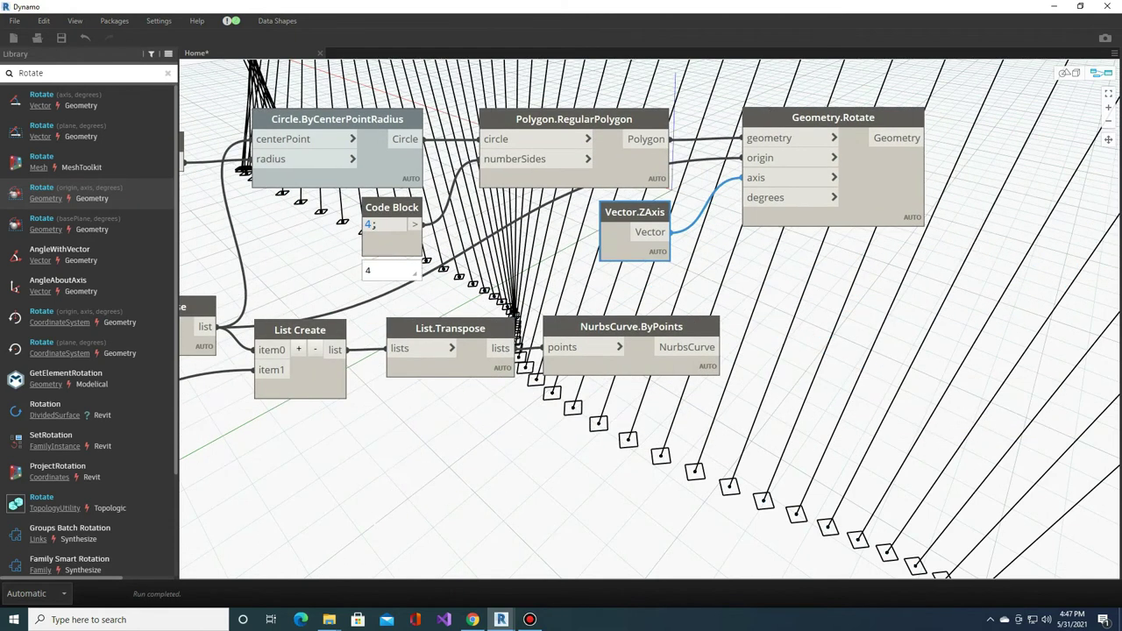
{"action": "type", "text": "45;"}
{"action": "left_click", "coordinate": [771, 197]}
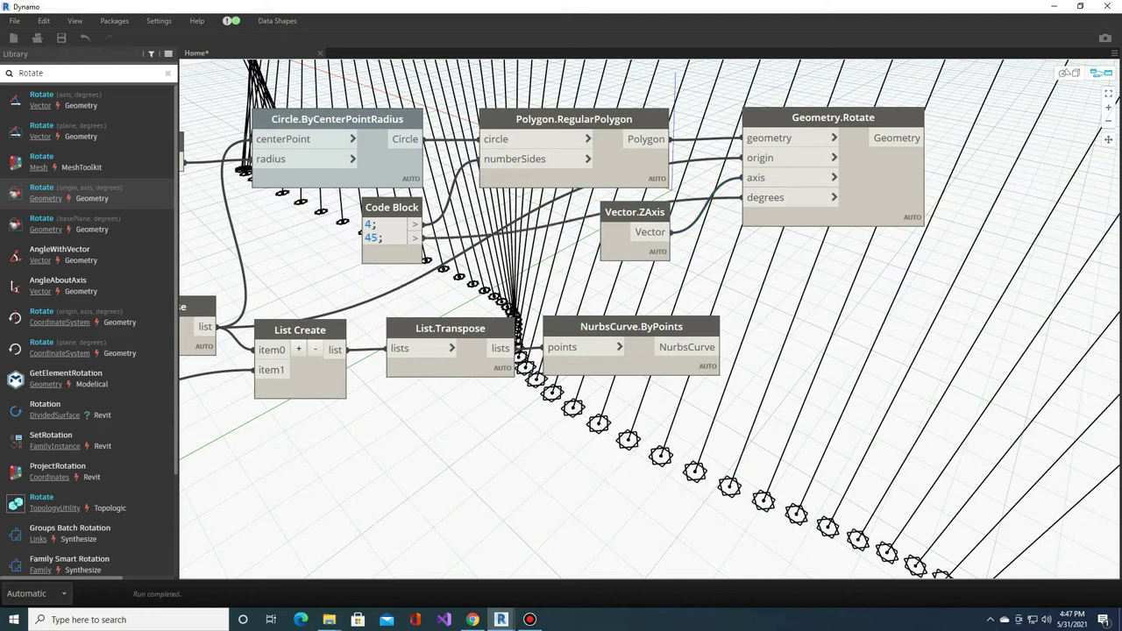
{"action": "middle_click_drag", "start_coordinate": [614, 263], "coordinate": [545, 264]}
{"action": "left_click", "coordinate": [526, 171]}
{"action": "middle_click_drag", "start_coordinate": [881, 189], "coordinate": [670, 225]}
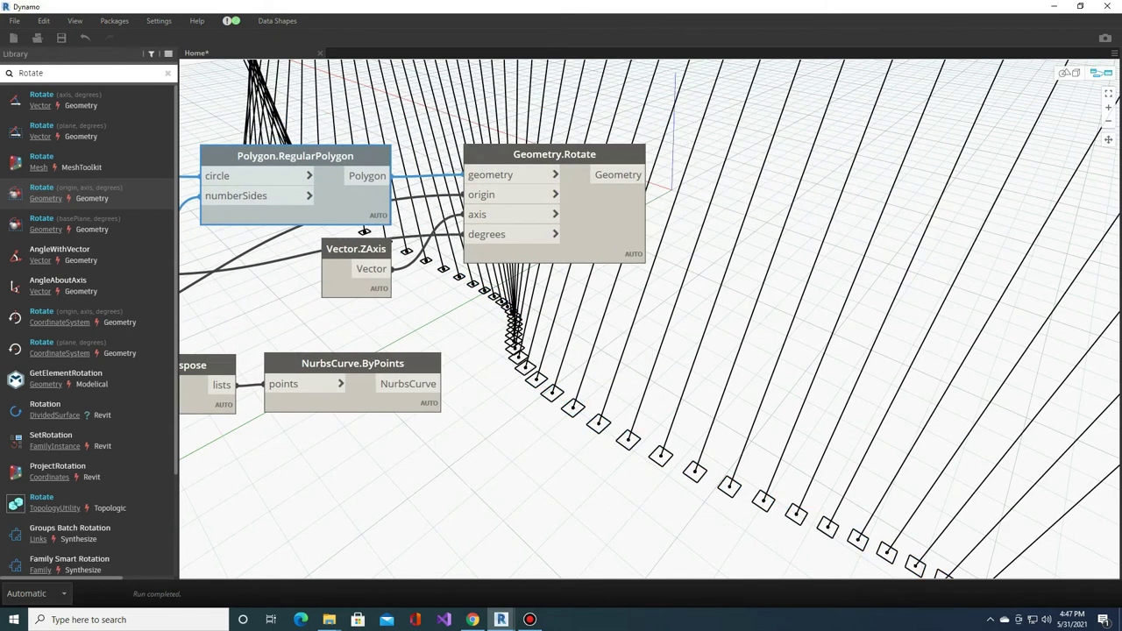
{"action": "right_click", "coordinate": [670, 225]}
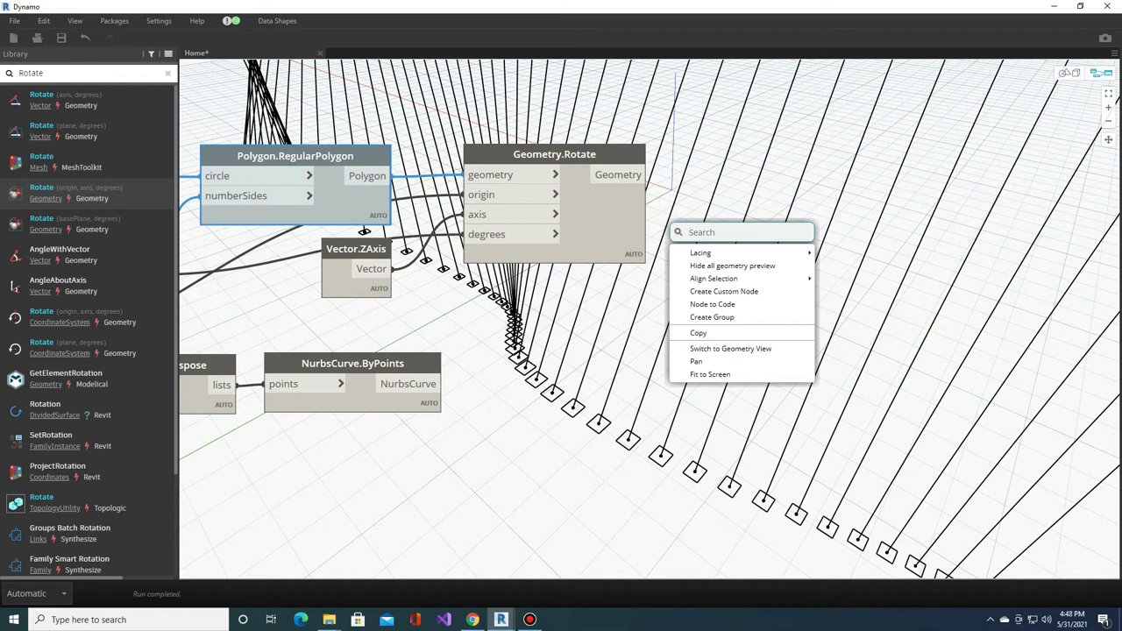
Step: Add a Curve.SweepAsSolid node beside the Geometry.Rotate node
{"action": "left_click", "coordinate": [703, 240]}
{"action": "right_click", "coordinate": [702, 240]}
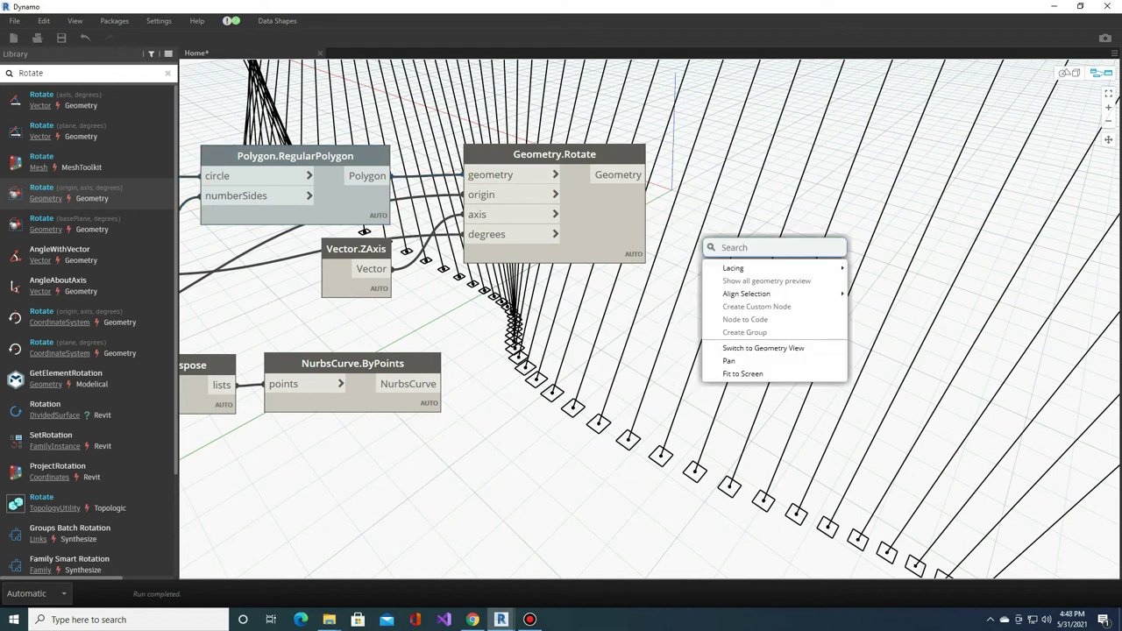
{"action": "type", "text": "swee"}
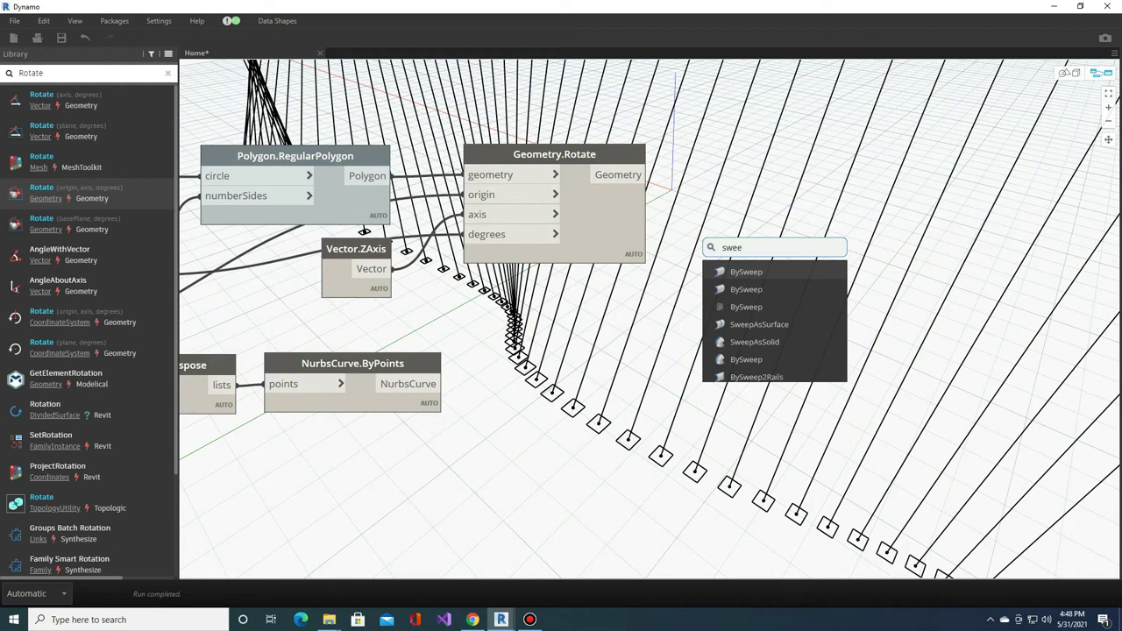
{"action": "left_click", "coordinate": [754, 342]}
{"action": "left_click_drag", "start_coordinate": [833, 359], "coordinate": [782, 156]}
Step: Wire the rotated squares as the sweep profile and the NURBS curves as the path
{"action": "left_click", "coordinate": [645, 174]}
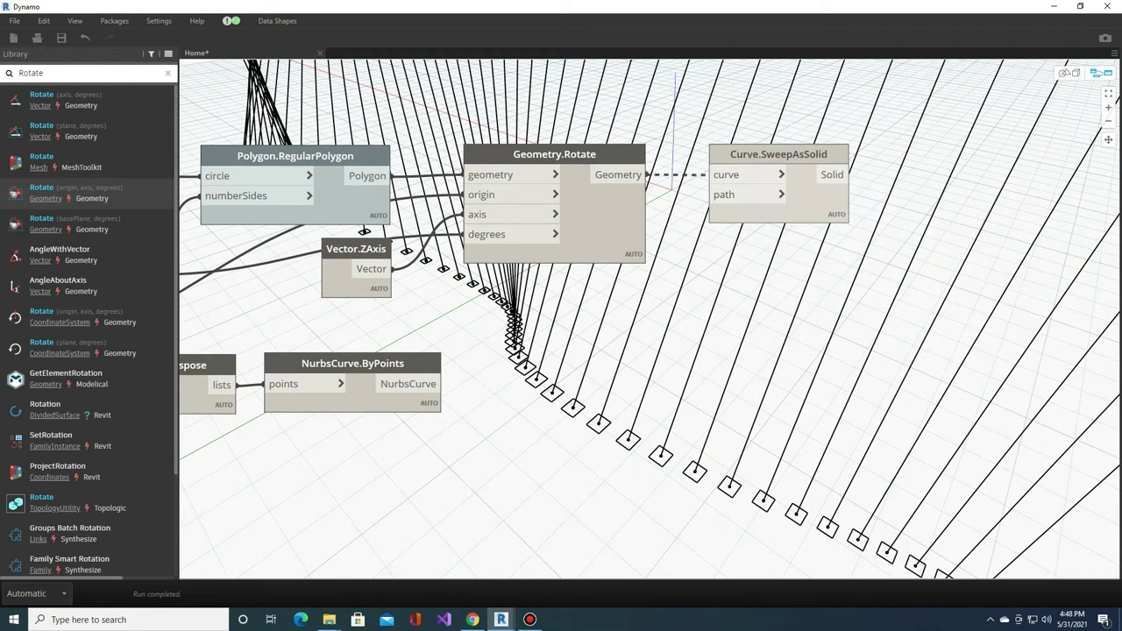
{"action": "left_click", "coordinate": [781, 174]}
{"action": "scroll", "coordinate": [781, 174], "scroll_direction": "down", "scroll_amount": 2}
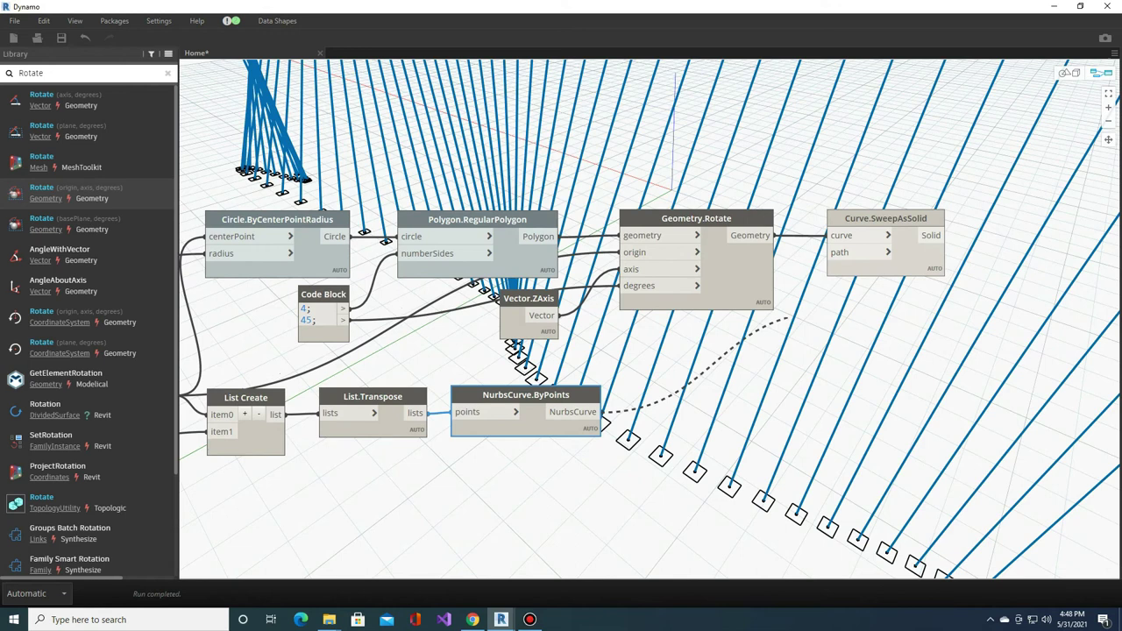
{"action": "left_click", "coordinate": [839, 251]}
{"action": "scroll", "coordinate": [839, 251], "scroll_direction": "down", "scroll_amount": 2}
{"action": "key", "text": "ctrl+b"}
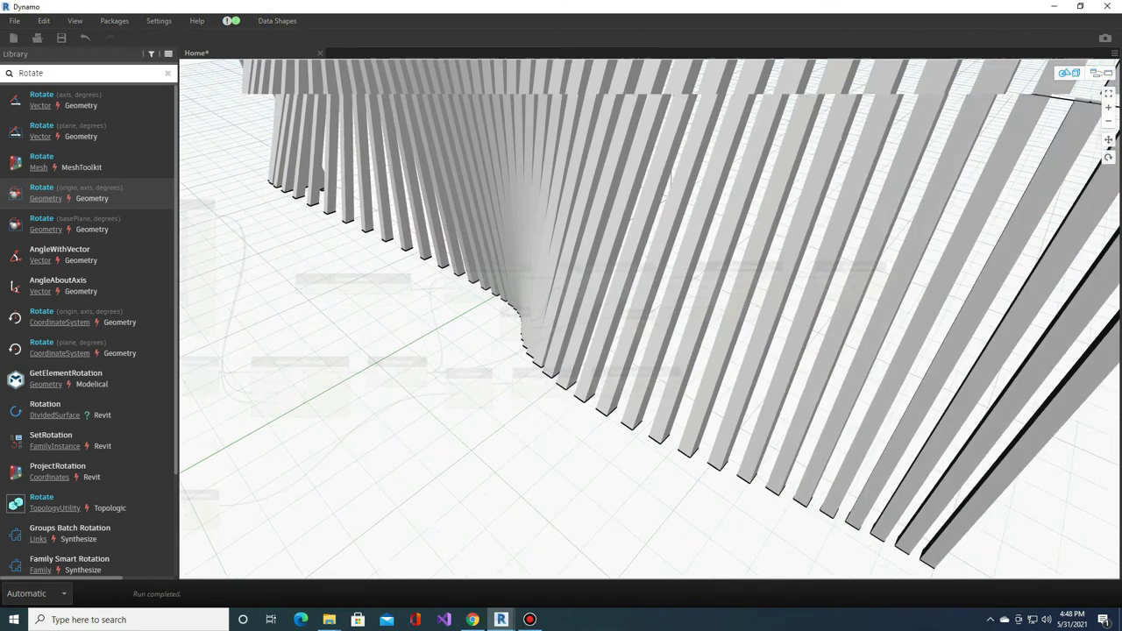
{"action": "scroll", "coordinate": [706, 313], "scroll_direction": "down", "scroll_amount": 5}
{"action": "right_click_drag", "start_coordinate": [666, 313], "coordinate": [706, 313]}
{"action": "key", "text": "ctrl+b"}
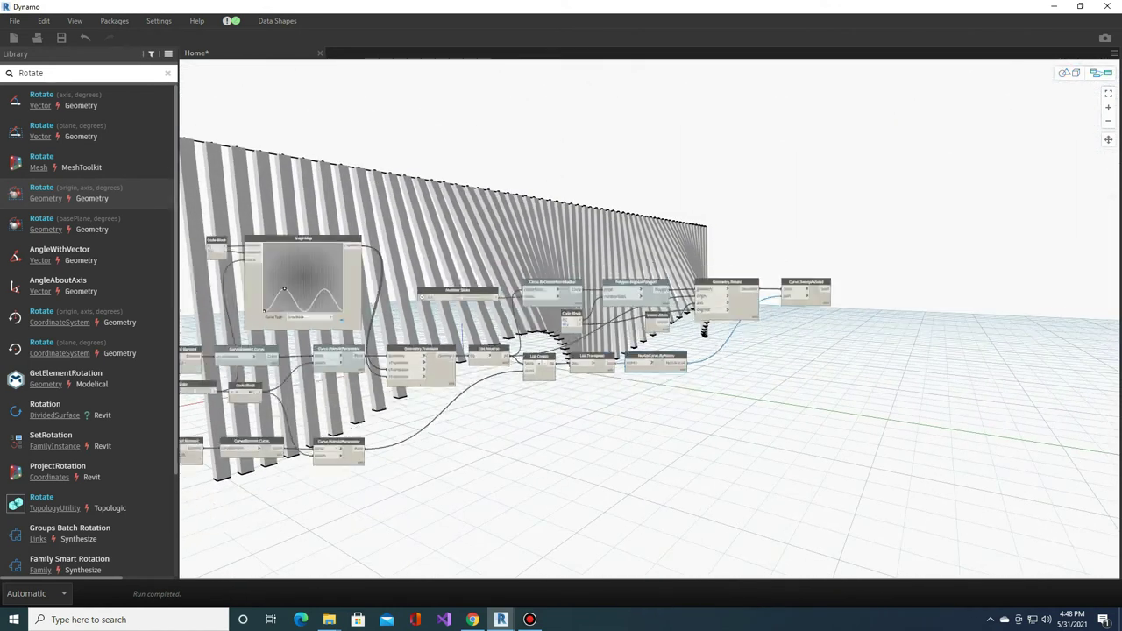
{"action": "scroll", "coordinate": [745, 377], "scroll_direction": "up", "scroll_amount": 3}
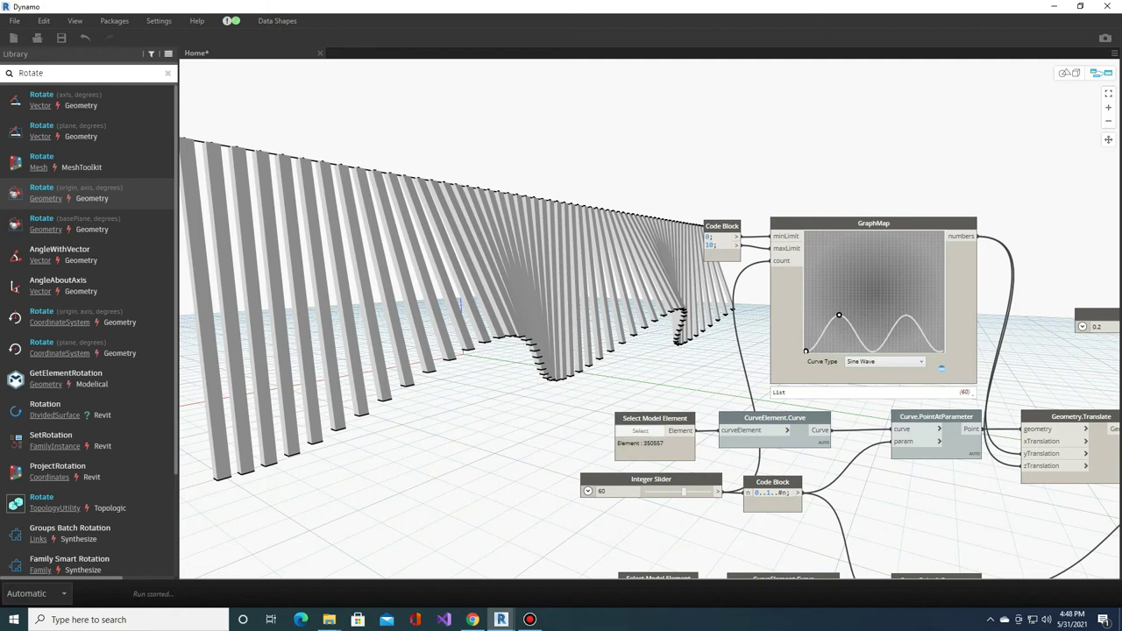
{"action": "left_click", "coordinate": [922, 362]}
{"action": "key", "text": "Return"}
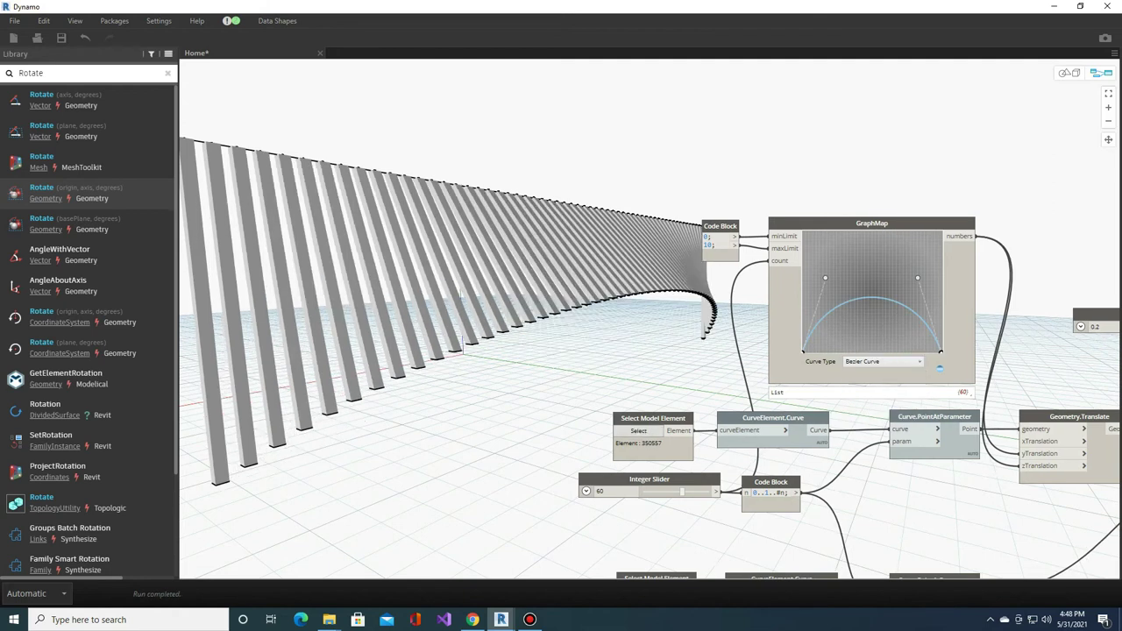
{"action": "key", "text": "Return"}
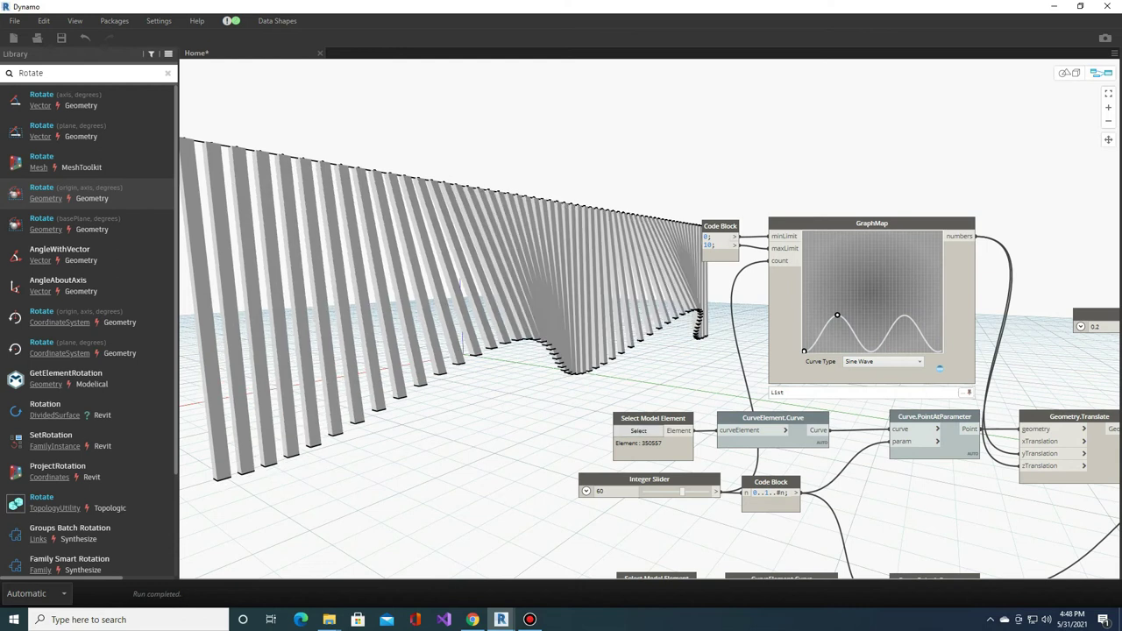
{"action": "scroll", "coordinate": [939, 369], "scroll_direction": "down", "scroll_amount": 5}
{"action": "scroll", "coordinate": [561, 289], "scroll_direction": "up", "scroll_amount": 5}
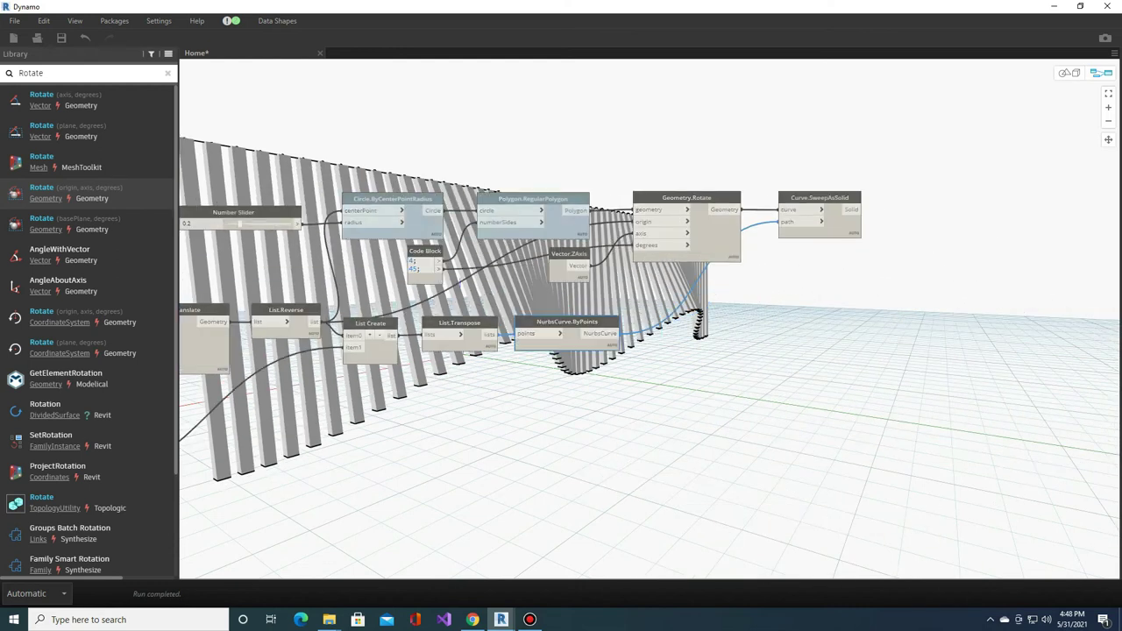
Step: Send Curve.SweepAsSolid's solids into a new ImportInstance.ByGeometries node to place them in Revit
{"action": "right_click", "coordinate": [929, 208]}
{"action": "type", "text": "ImportInstance"}
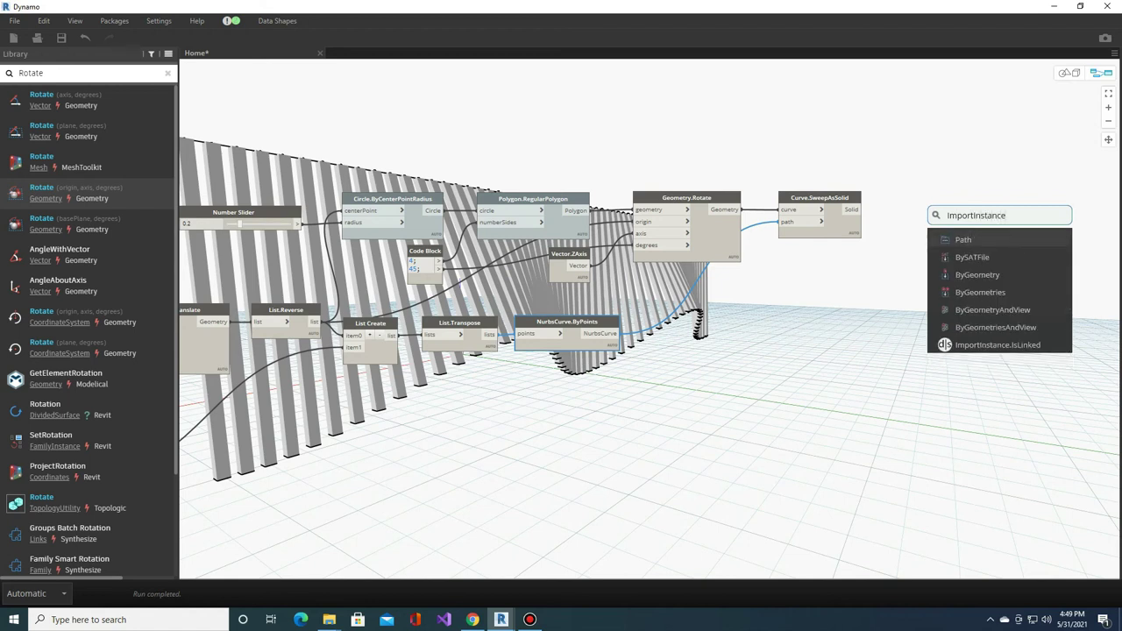
{"action": "left_click", "coordinate": [980, 292]}
{"action": "left_click_drag", "start_coordinate": [1008, 296], "coordinate": [927, 195]}
{"action": "scroll", "coordinate": [916, 197], "scroll_direction": "up", "scroll_amount": 3}
{"action": "left_click_drag", "start_coordinate": [824, 219], "coordinate": [903, 217]}
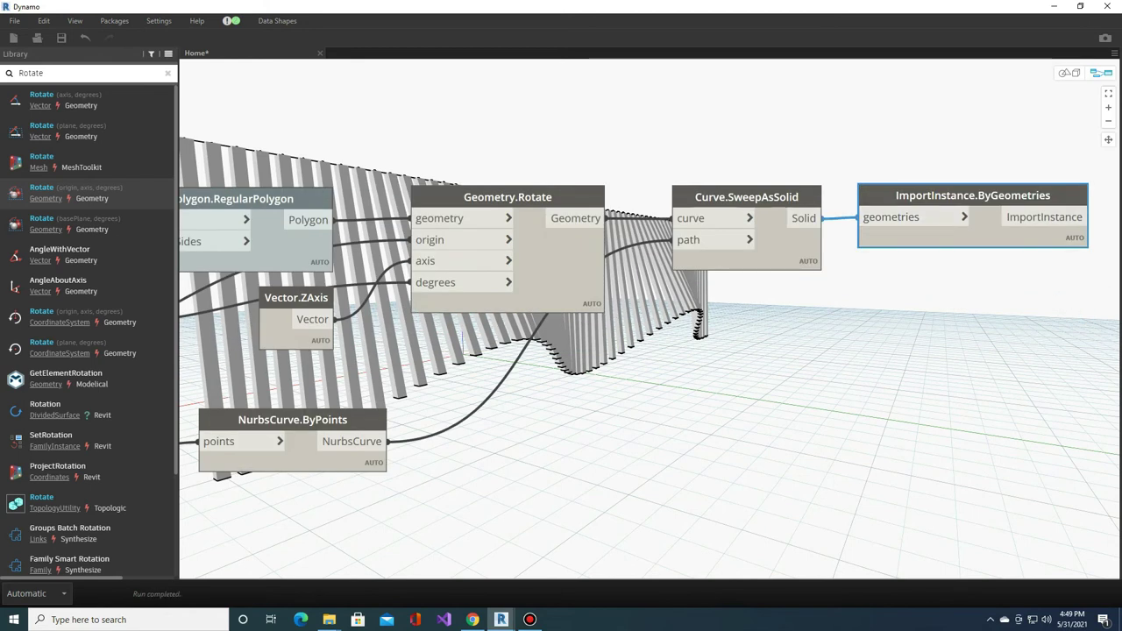
{"action": "left_click", "coordinate": [1054, 6]}
Step: Place a perspective camera in the Level 1 plan, creating 3D View 2 of the fins
{"action": "middle_click_drag", "start_coordinate": [491, 351], "coordinate": [579, 360], "text": "shift"}
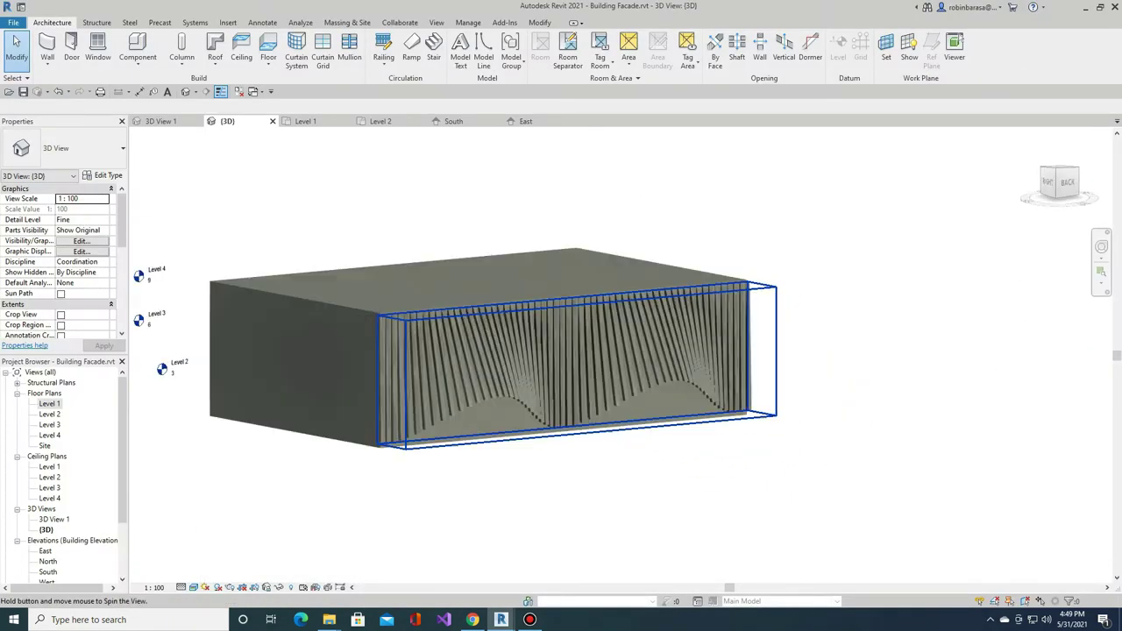
{"action": "double_click", "coordinate": [54, 518]}
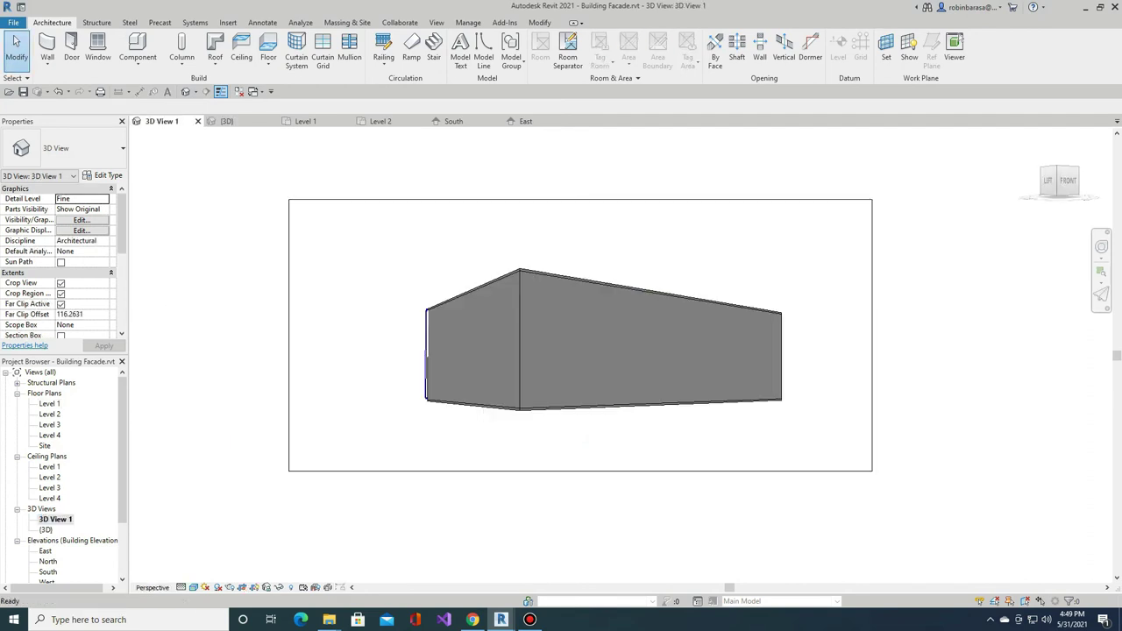
{"action": "double_click", "coordinate": [50, 403]}
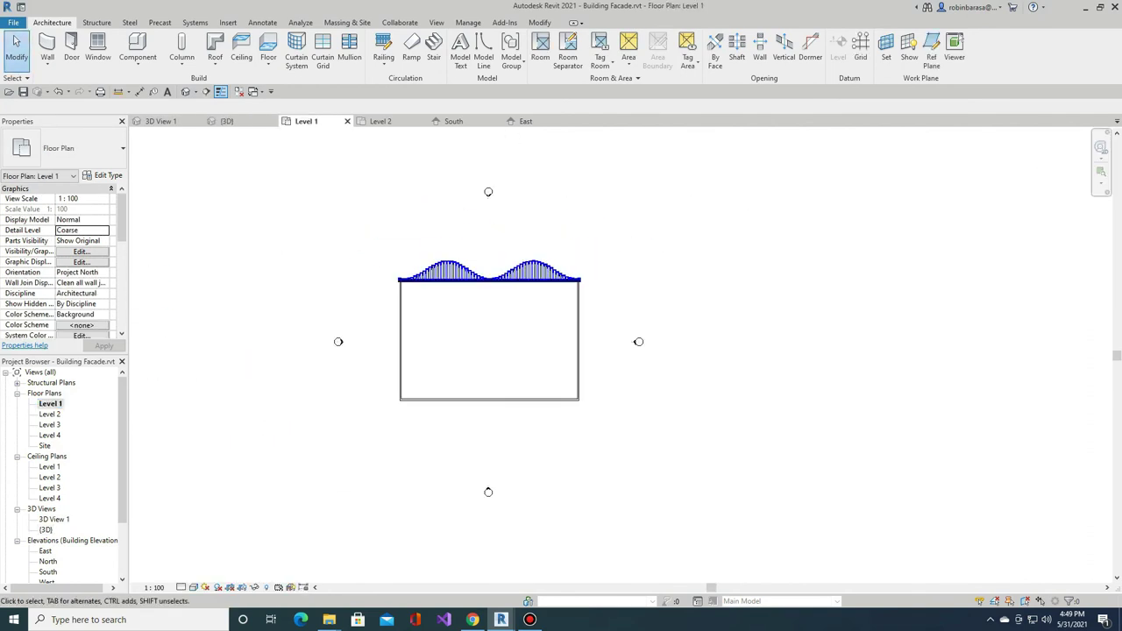
{"action": "left_click", "coordinate": [204, 120]}
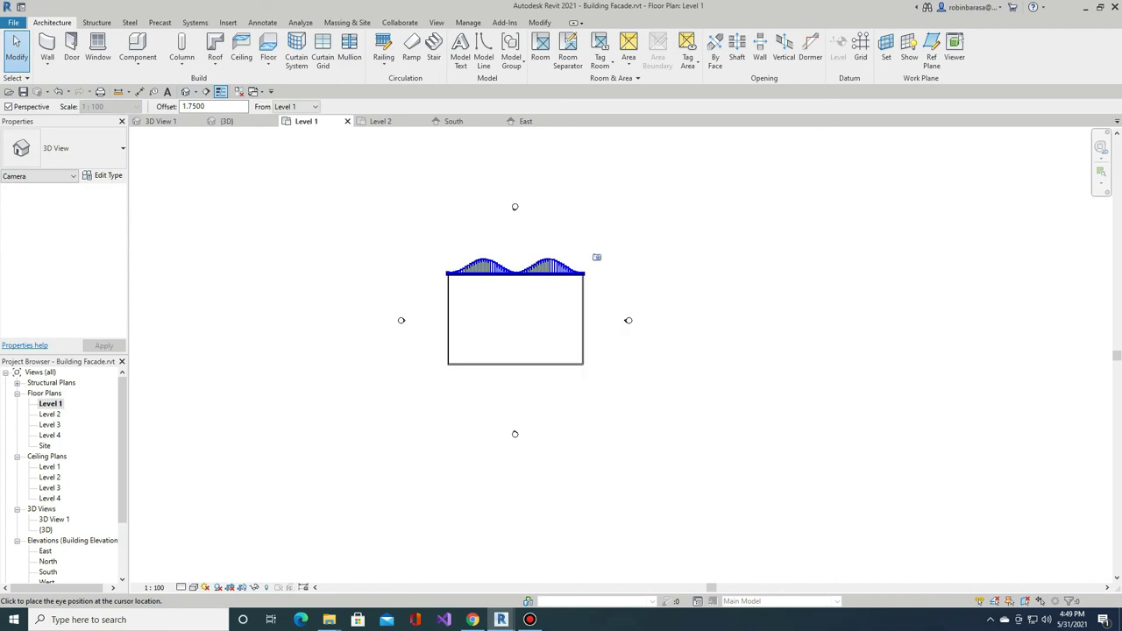
{"action": "left_click", "coordinate": [652, 519]}
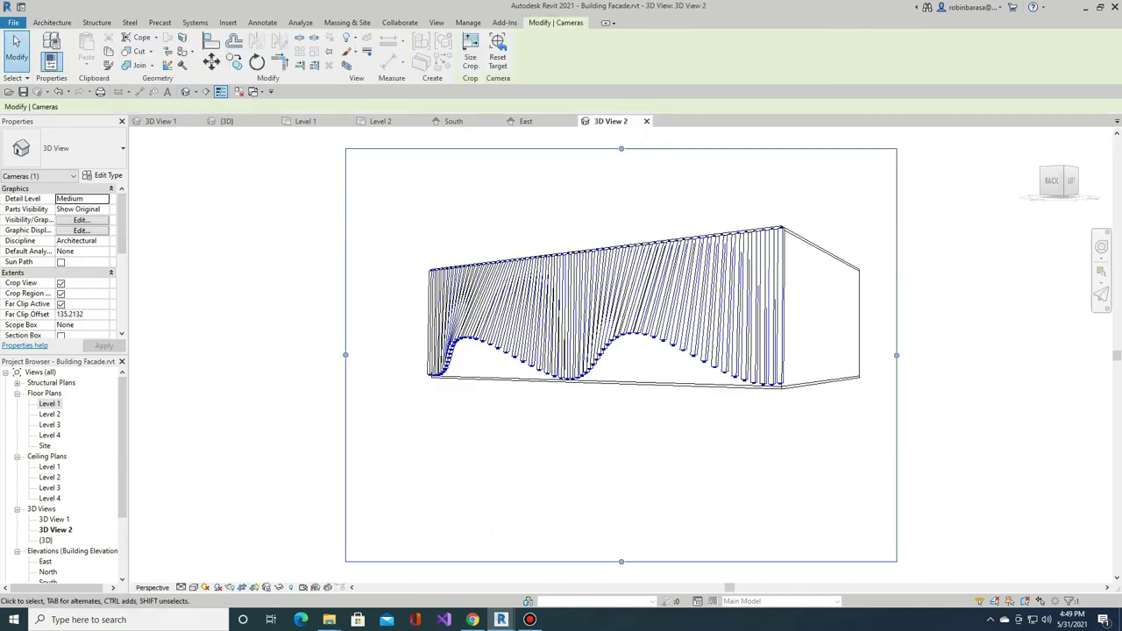